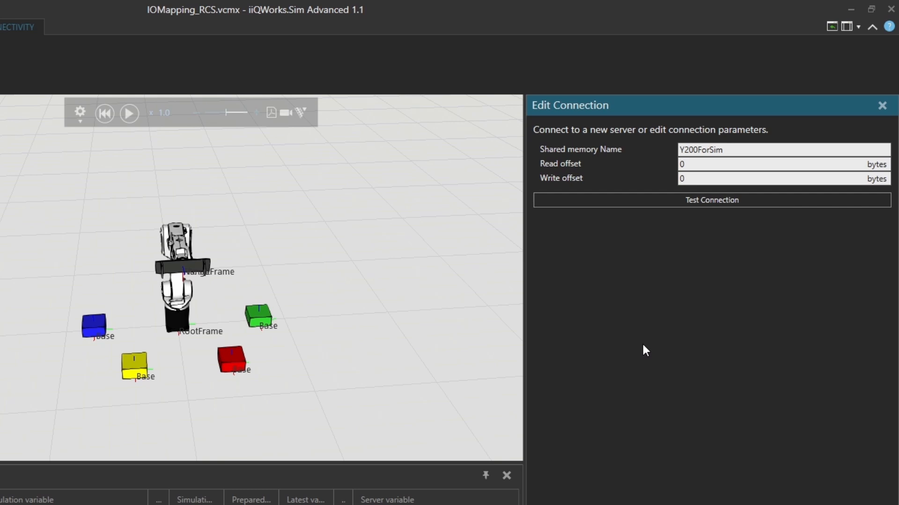
# Set the Y200 server's write offset to 500 bytes, test and apply the connection settings, and connect the server.
pyautogui.click(709, 179)
pyautogui.write('500')
pyautogui.click(681, 201)
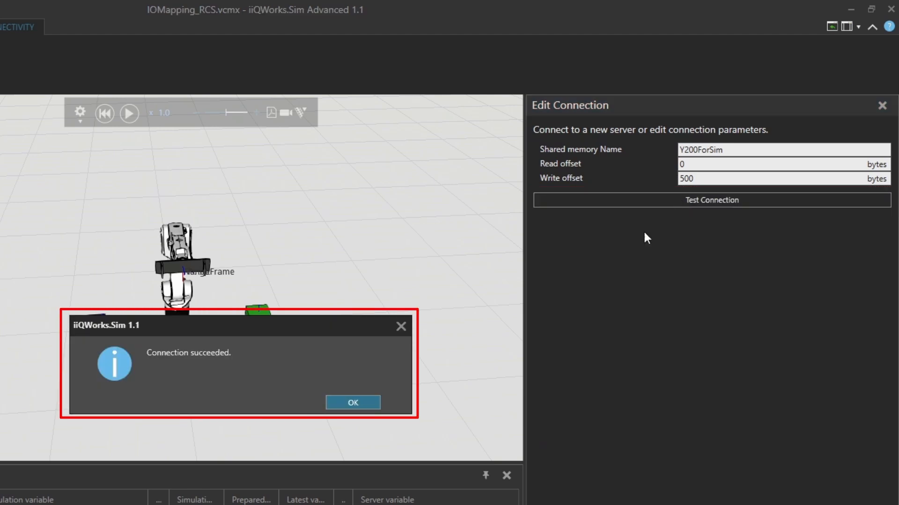
pyautogui.click(353, 403)
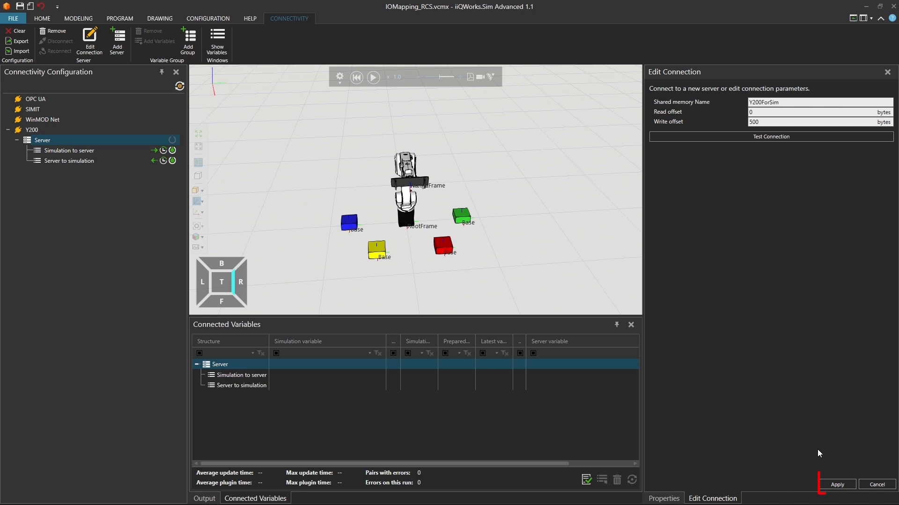
pyautogui.click(837, 484)
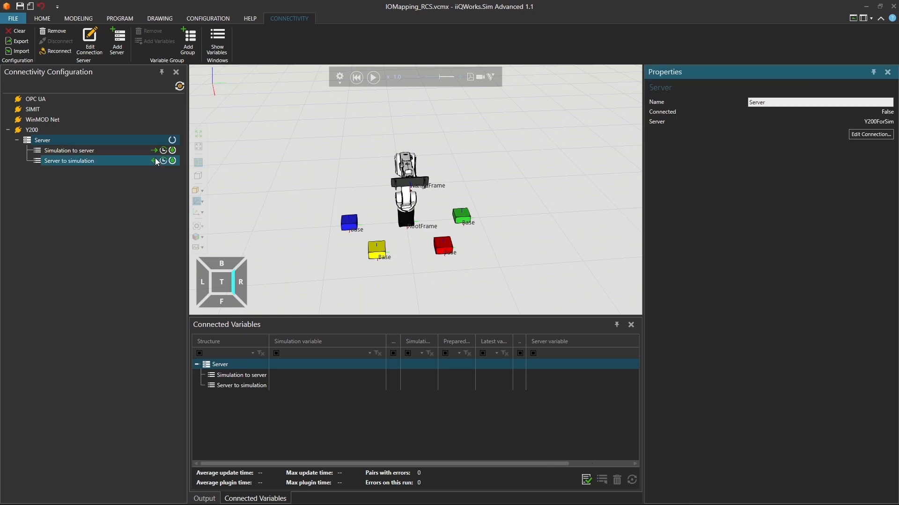
pyautogui.click(172, 141)
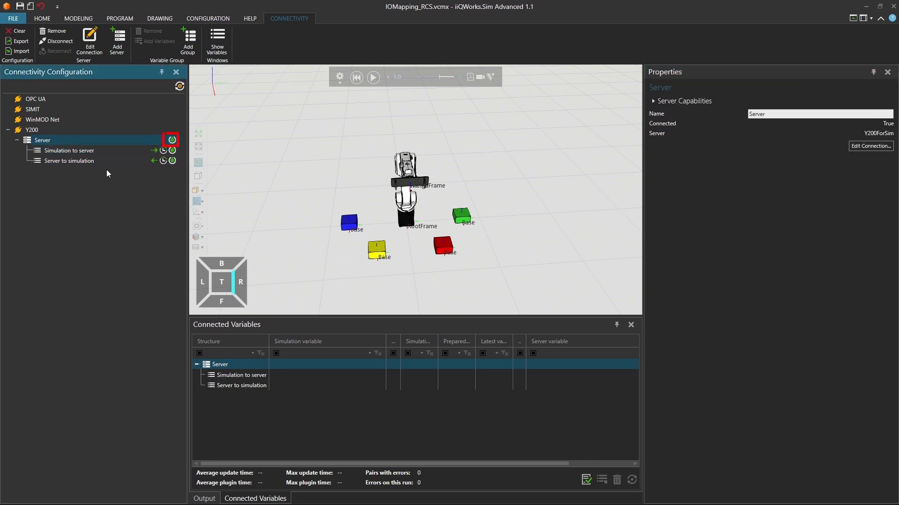
# Start adding variables to the Server to simulation group and expand the KR 10 R1100-2 robot's Inputs signal map.
pyautogui.rightClick(77, 161)
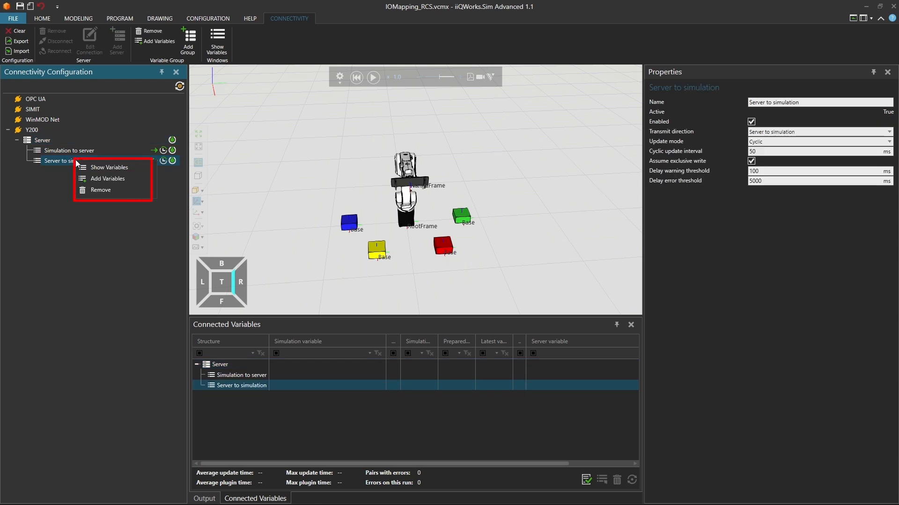
pyautogui.click(104, 178)
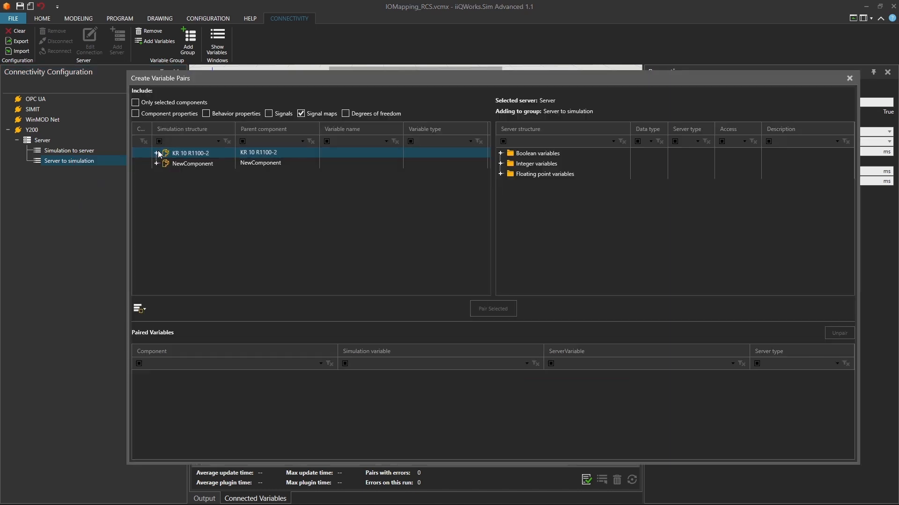
pyautogui.click(161, 165)
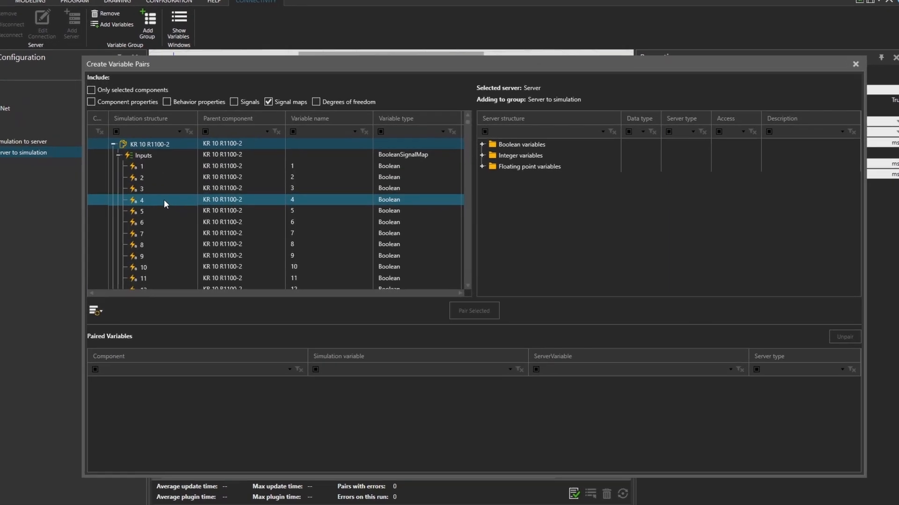
# Pair robot input 119 with server variable Bool 0.0 and accept the server disconnection.
pyautogui.scroll(-20, 204, 211)
pyautogui.scroll(-15, 98, 196)
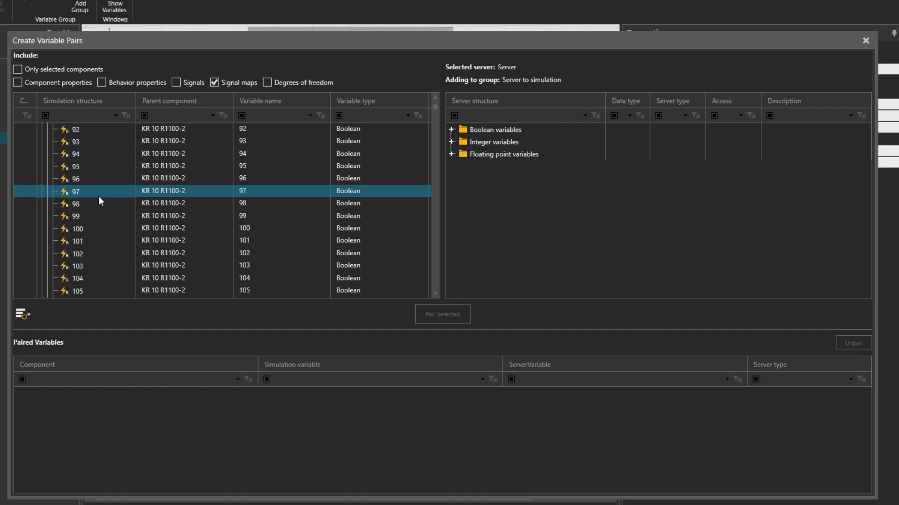
pyautogui.scroll(-3, 98, 196)
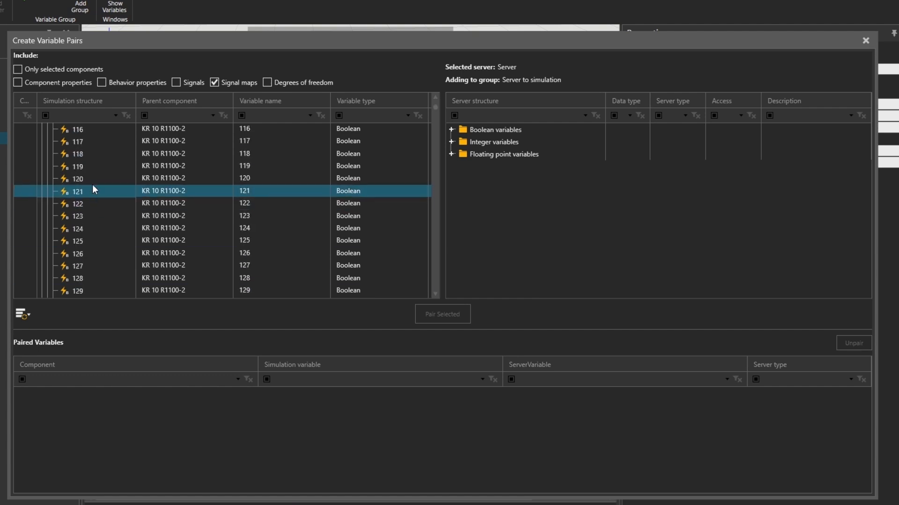
pyautogui.click(452, 132)
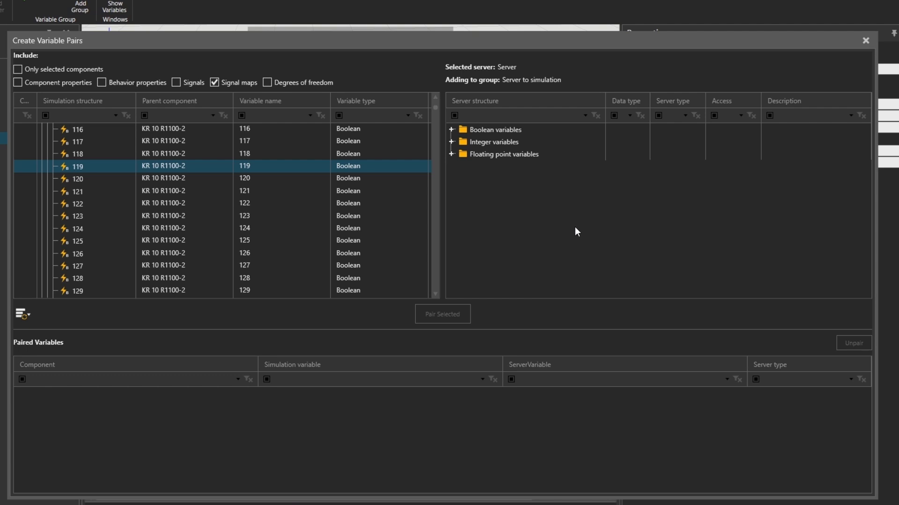
pyautogui.click(452, 131)
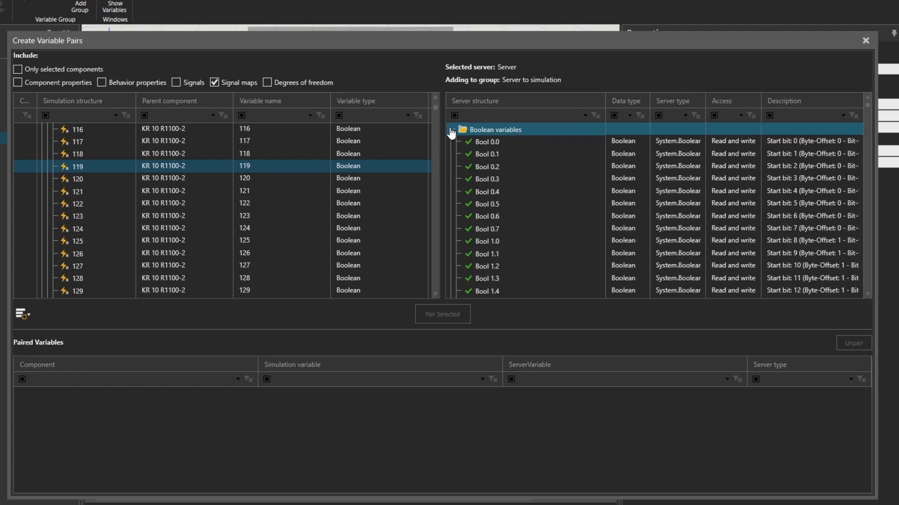
pyautogui.click(559, 243)
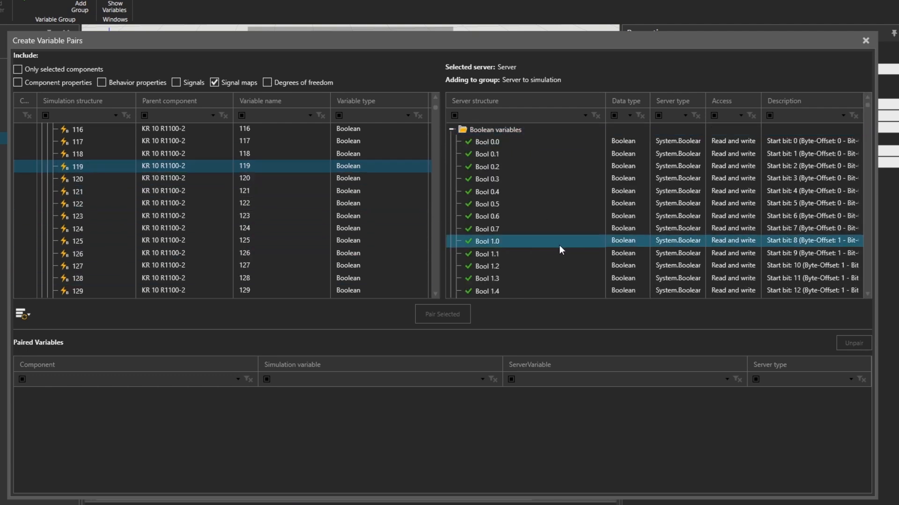
pyautogui.click(512, 146)
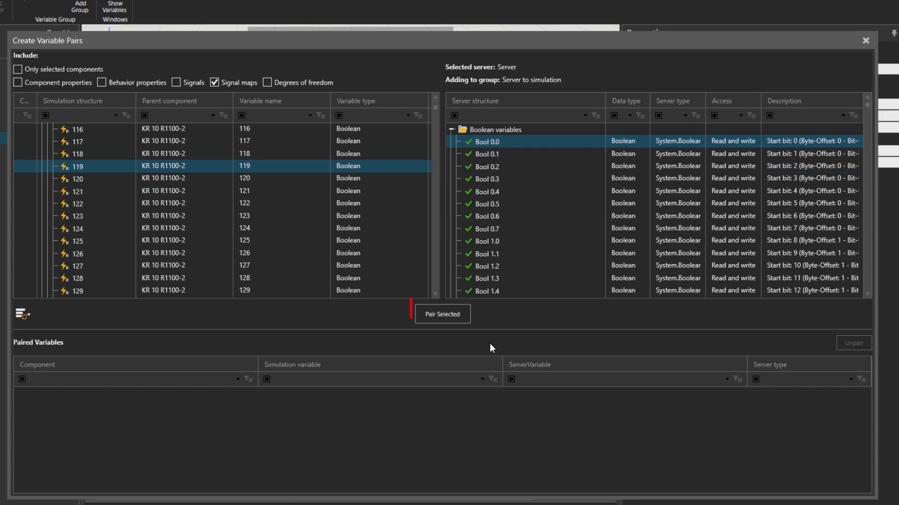
pyautogui.click(453, 315)
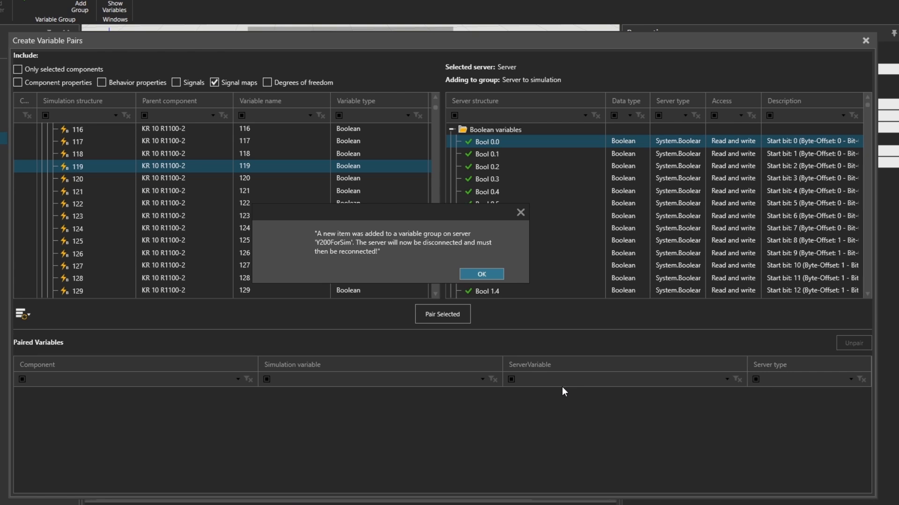
pyautogui.click(482, 274)
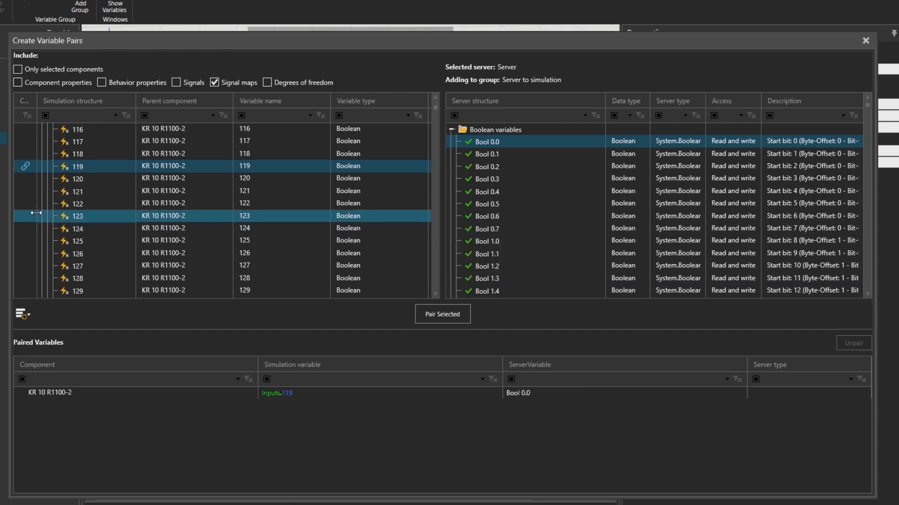
# Pair robot inputs 120 to 123 with server variables Bool 0.1 to Bool 0.4 in order.
pyautogui.moveTo(413, 37); pyautogui.dragTo(486, 31)
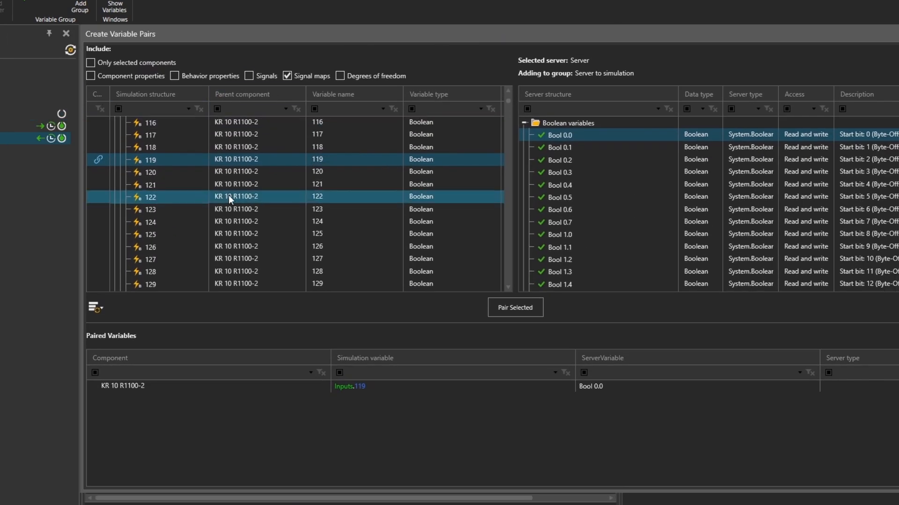
pyautogui.click(171, 170)
pyautogui.click(568, 150)
pyautogui.click(515, 307)
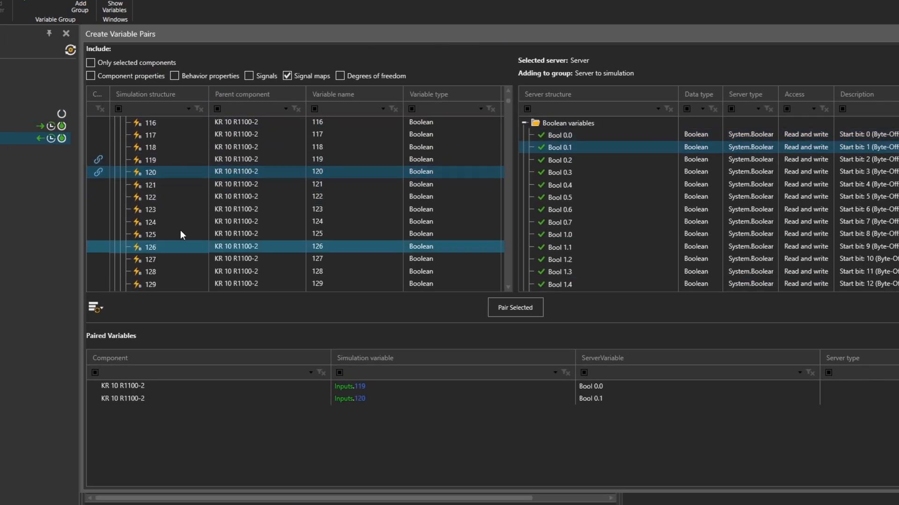
pyautogui.click(551, 160)
pyautogui.click(515, 307)
pyautogui.click(515, 308)
pyautogui.click(527, 306)
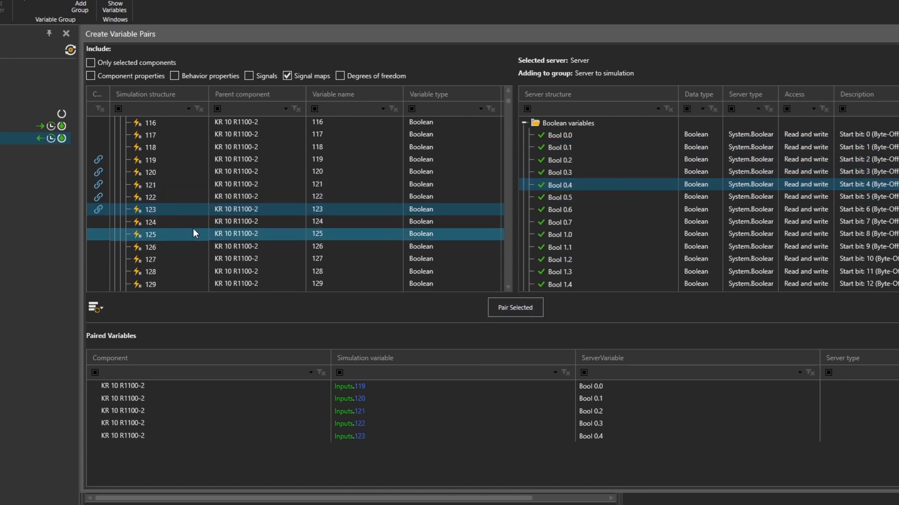
# Pair robot inputs 124, 125 and 126 with server variables Bool 0.5, Bool 0.6 and Bool 0.7.
pyautogui.click(197, 223)
pyautogui.click(584, 197)
pyautogui.click(527, 306)
pyautogui.click(222, 236)
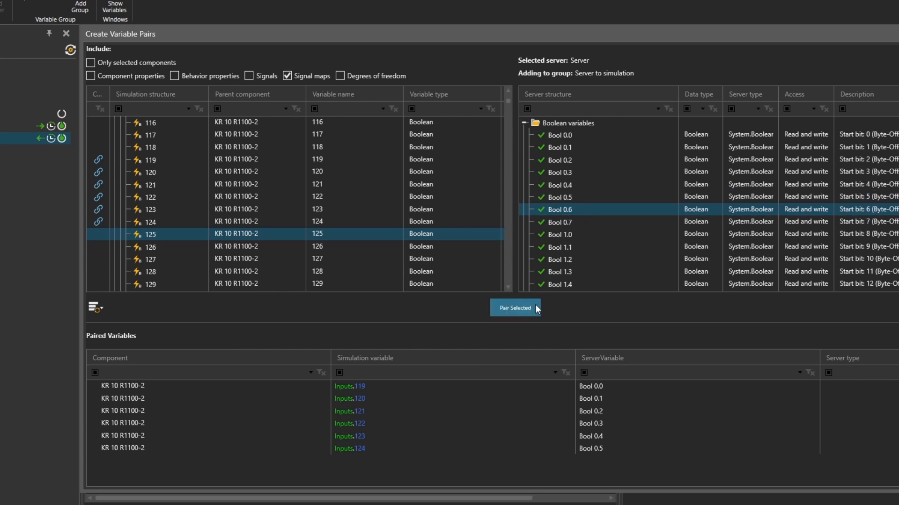
pyautogui.click(512, 308)
pyautogui.click(513, 307)
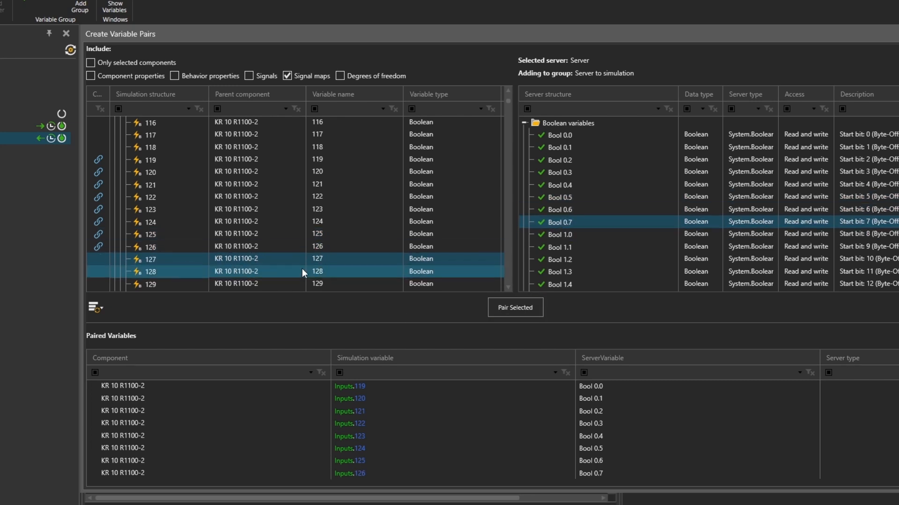
# Pair robot inputs 127, 128 and 129 with server variables Bool 1.0, Bool 1.1 and Bool 1.2.
pyautogui.click(527, 310)
pyautogui.click(513, 307)
pyautogui.click(157, 247)
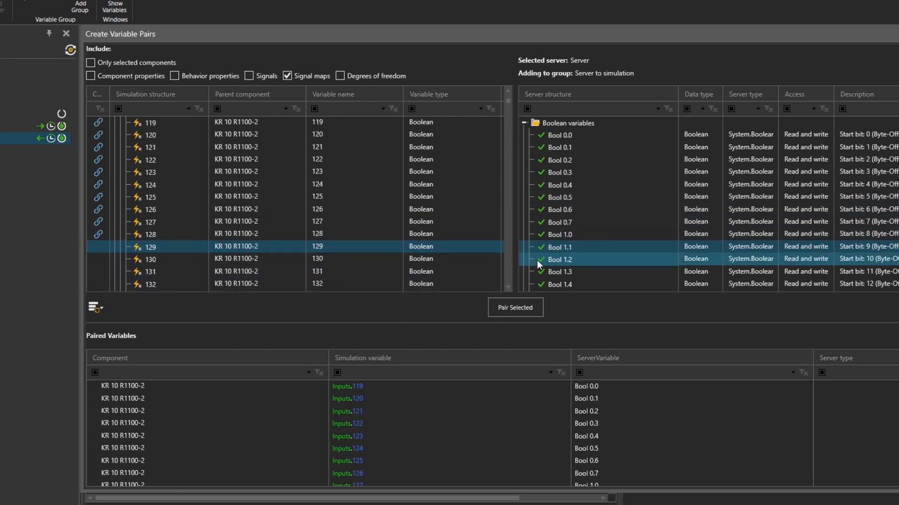
pyautogui.click(537, 261)
pyautogui.click(521, 305)
# Pair robot input 130 with Bool 1.3 and input 131 with Bool 1.4.
pyautogui.click(159, 261)
pyautogui.click(534, 273)
pyautogui.click(517, 306)
pyautogui.click(223, 271)
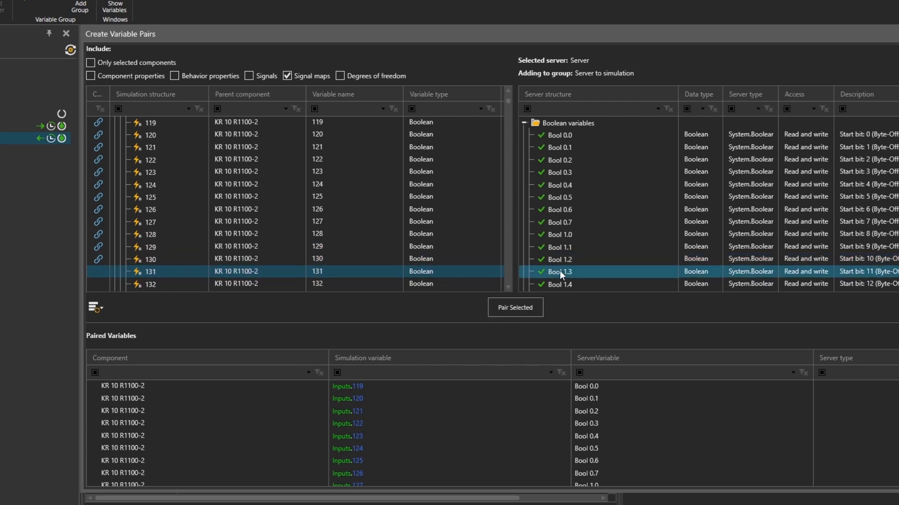
pyautogui.scroll(-1, 535, 398)
pyautogui.click(571, 286)
pyautogui.click(528, 305)
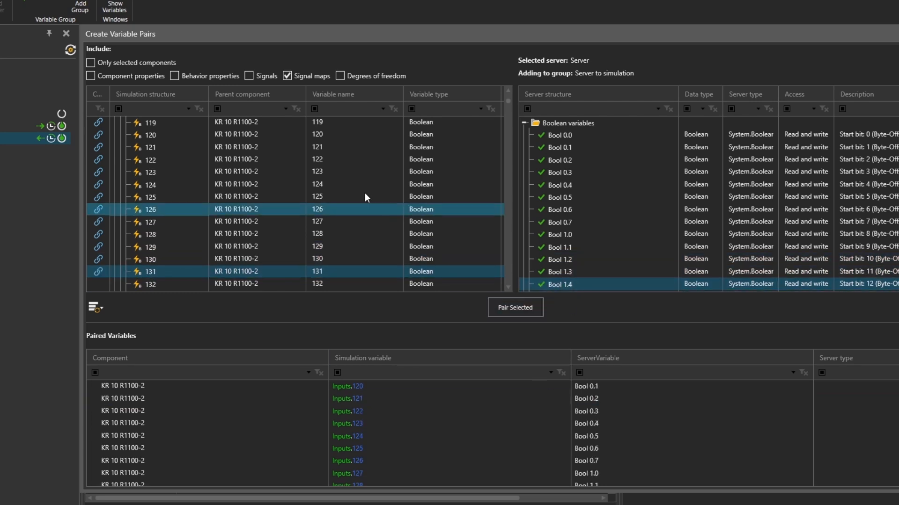
# Pair robot input 132 with Bool 1.5 and input 133 with Bool 1.6.
pyautogui.scroll(-2, 197, 243)
pyautogui.click(187, 211)
pyautogui.scroll(-2, 585, 232)
pyautogui.click(572, 223)
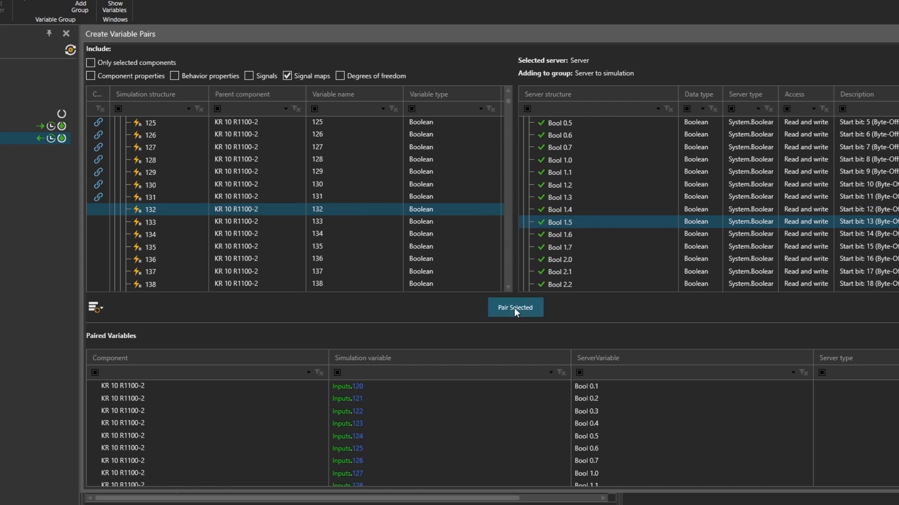
pyautogui.click(514, 308)
pyautogui.click(188, 222)
pyautogui.click(561, 235)
pyautogui.click(515, 308)
# Pair robot input 134 with Bool 1.7 and input 135 with Bool 2.0, and close the variable pairing dialog.
pyautogui.click(276, 234)
pyautogui.click(561, 247)
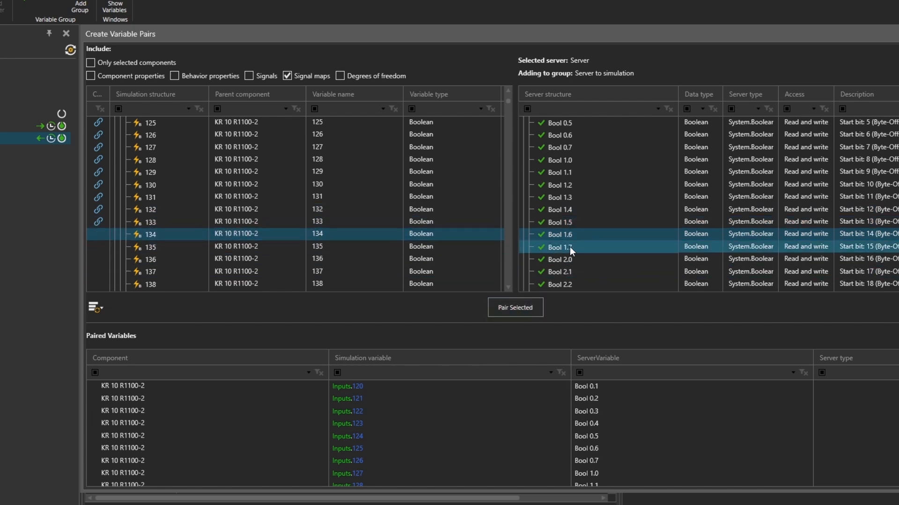
pyautogui.click(515, 307)
pyautogui.click(258, 247)
pyautogui.click(561, 259)
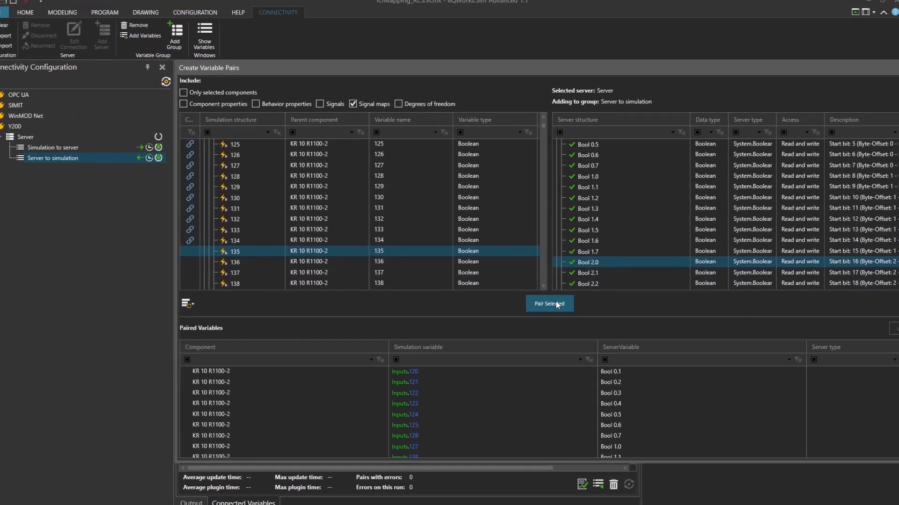
pyautogui.click(550, 304)
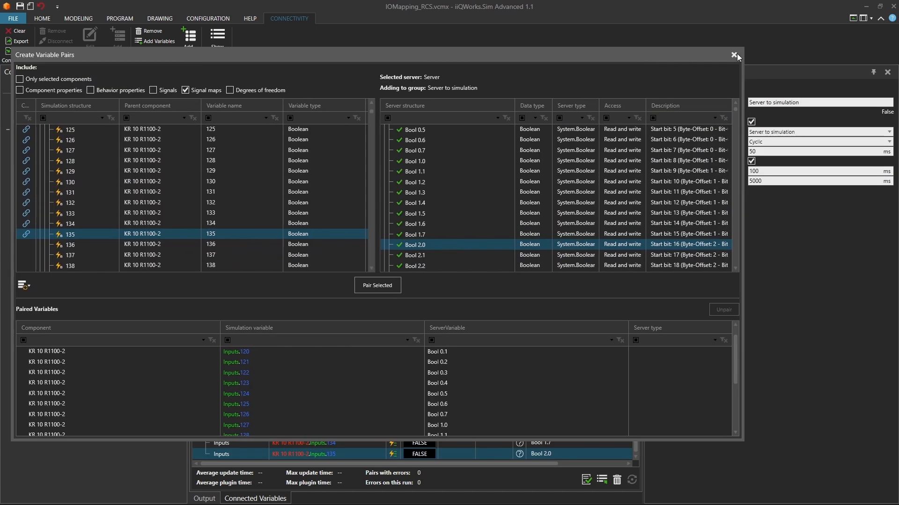
pyautogui.click(733, 55)
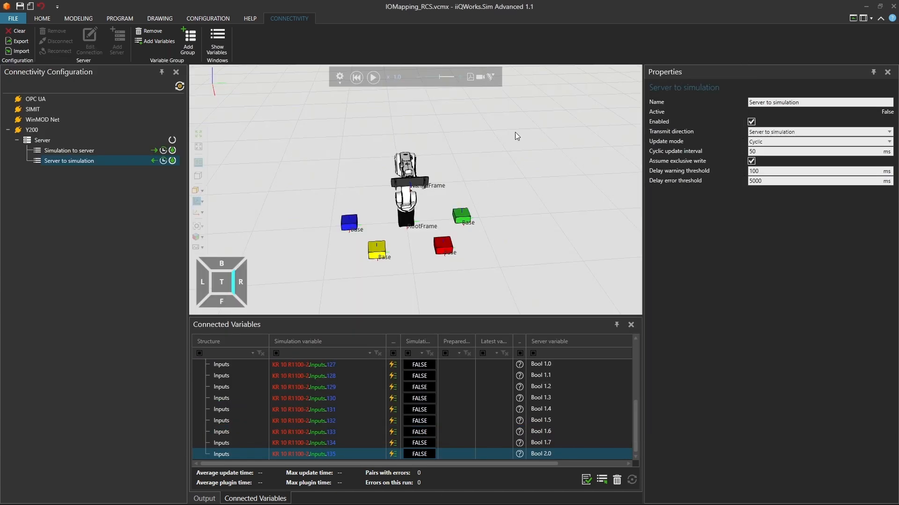
# Start adding variables to the Simulation to server group, collapsing the robot's Inputs and expanding its Outputs signal map.
pyautogui.rightClick(57, 150)
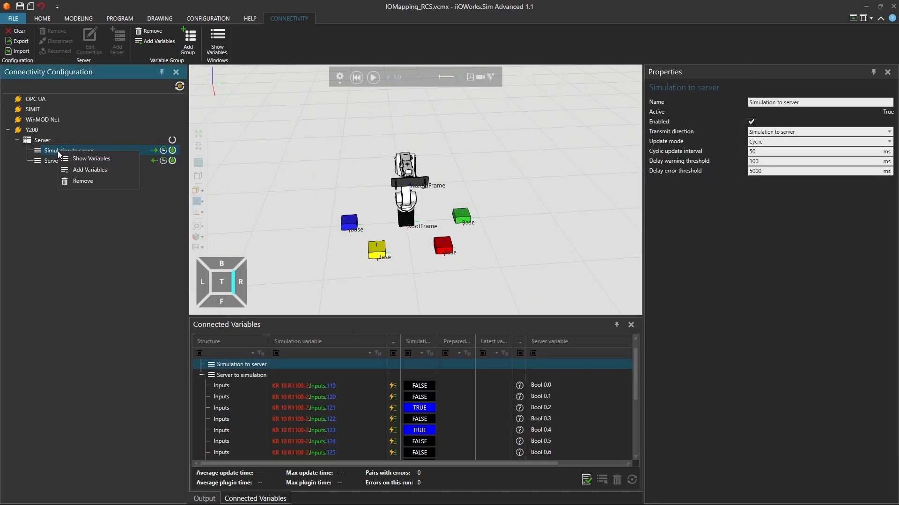
pyautogui.click(83, 170)
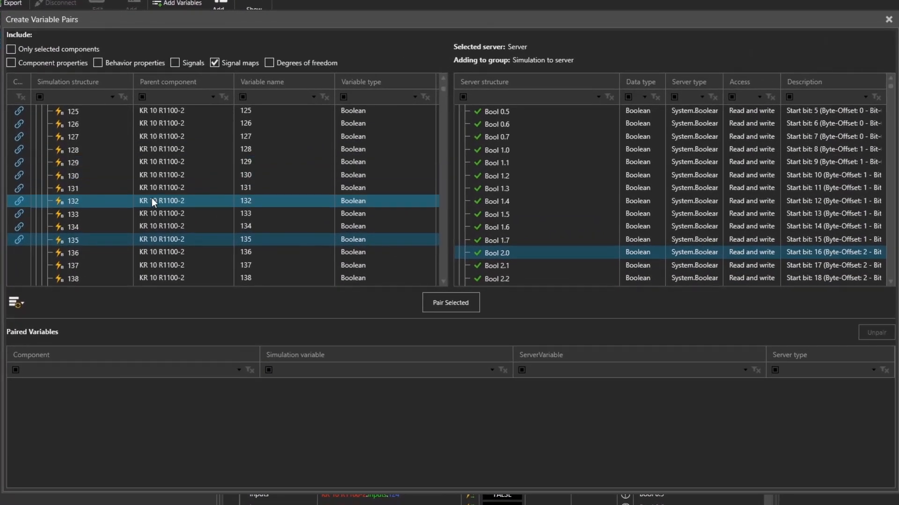
pyautogui.scroll(20, 154, 202)
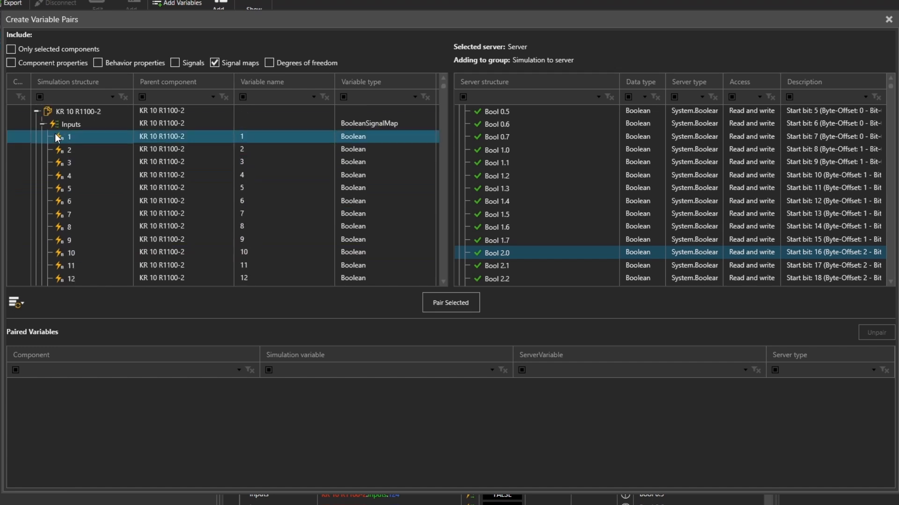
pyautogui.click(42, 124)
pyautogui.click(42, 137)
# Pair robot output 101 with server variable Bool 0.0.
pyautogui.scroll(2, 673, 203)
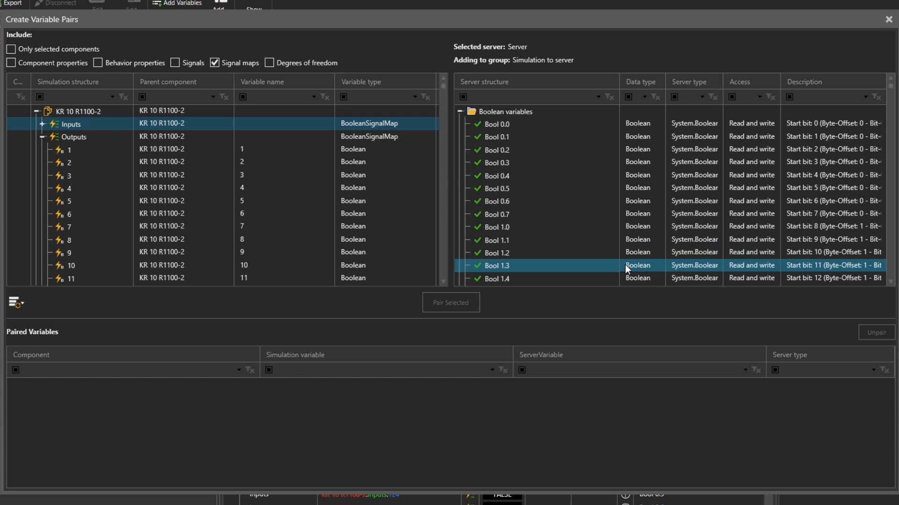
pyautogui.scroll(-20, 132, 209)
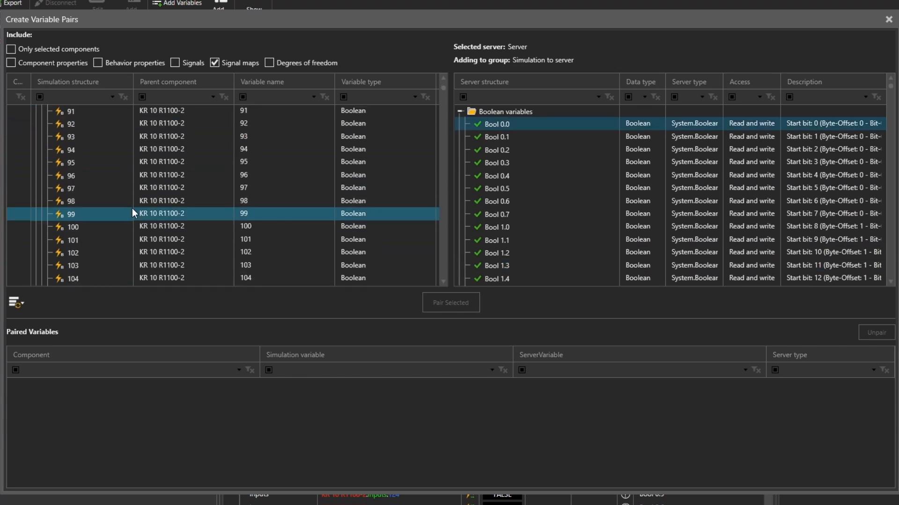
pyautogui.click(88, 244)
pyautogui.click(437, 303)
# Pair robot output 102 with Bool 0.1 and output 103 with Bool 0.2.
pyautogui.click(88, 255)
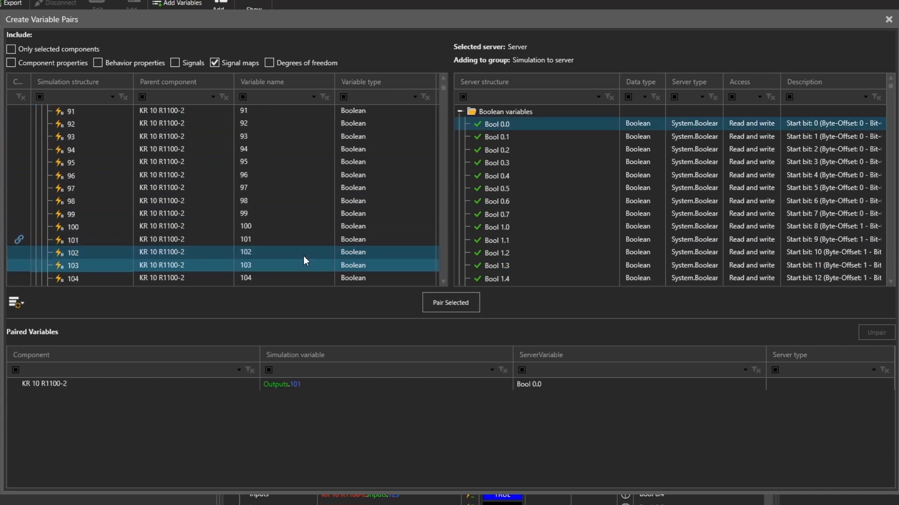
pyautogui.click(496, 137)
pyautogui.click(450, 302)
pyautogui.click(187, 265)
pyautogui.click(497, 150)
pyautogui.click(450, 303)
# Pair robot output 104 with server variable Bool 0.3, output 105 with Bool 0.4, and output 106 with Bool 0.5.
pyautogui.scroll(-2, 187, 225)
pyautogui.click(187, 200)
pyautogui.click(497, 163)
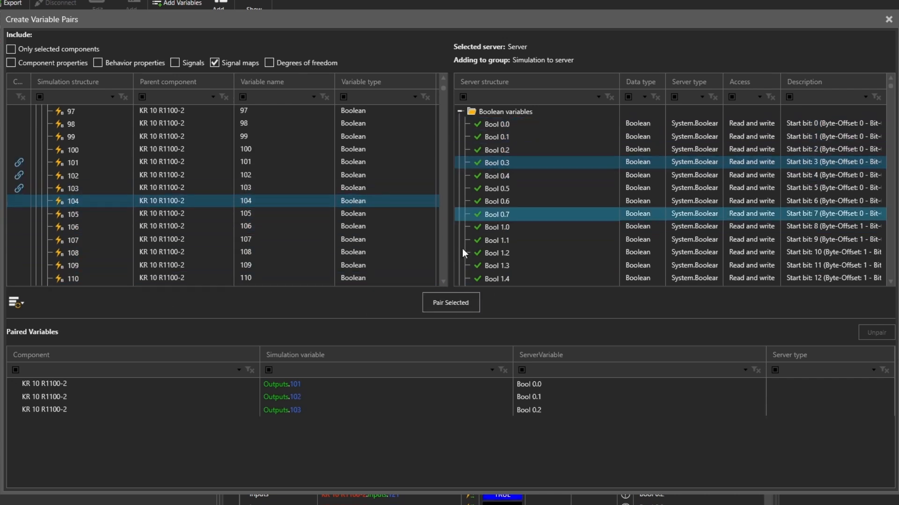
pyautogui.click(451, 303)
pyautogui.click(197, 214)
pyautogui.click(497, 175)
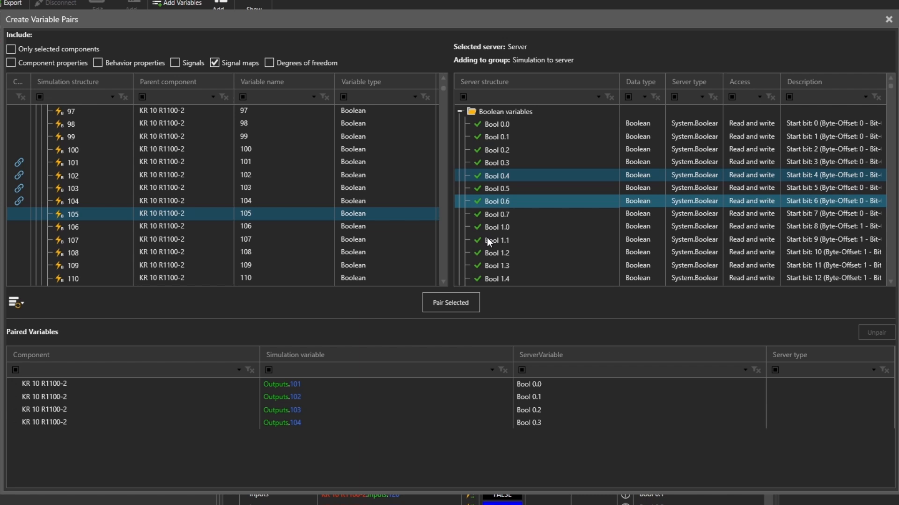
pyautogui.click(450, 302)
pyautogui.click(132, 227)
pyautogui.click(497, 188)
pyautogui.click(450, 303)
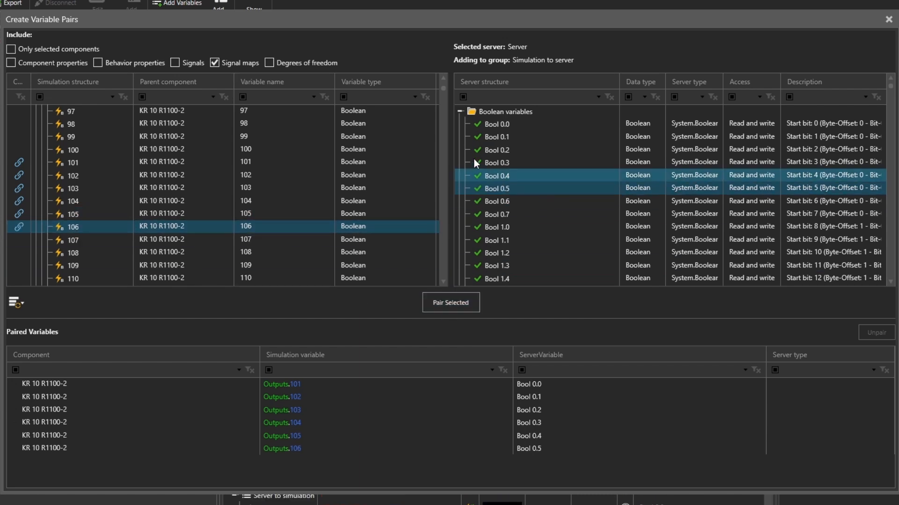
# Collapse the Boolean variables and the robot's Outputs, and list degrees of freedom instead of signal maps.
pyautogui.click(460, 112)
pyautogui.scroll(20, 83, 208)
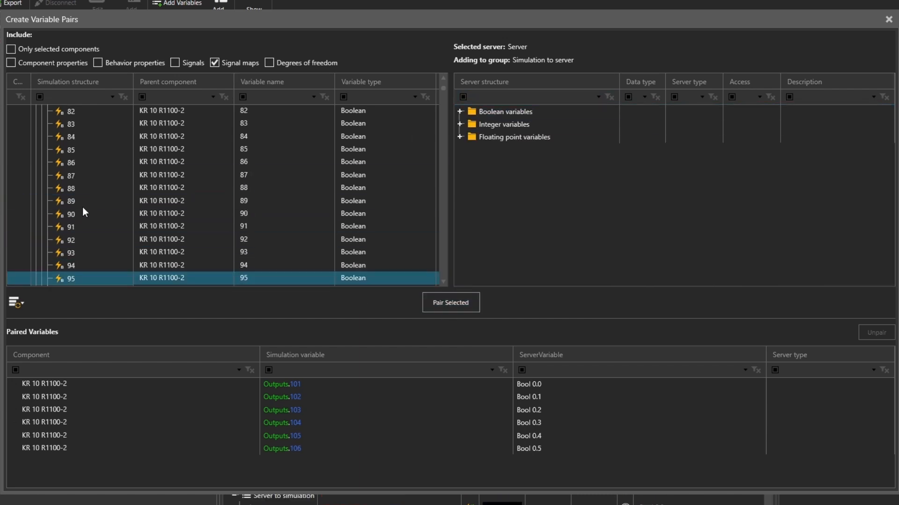
pyautogui.scroll(10, 82, 212)
pyautogui.click(43, 137)
pyautogui.click(270, 63)
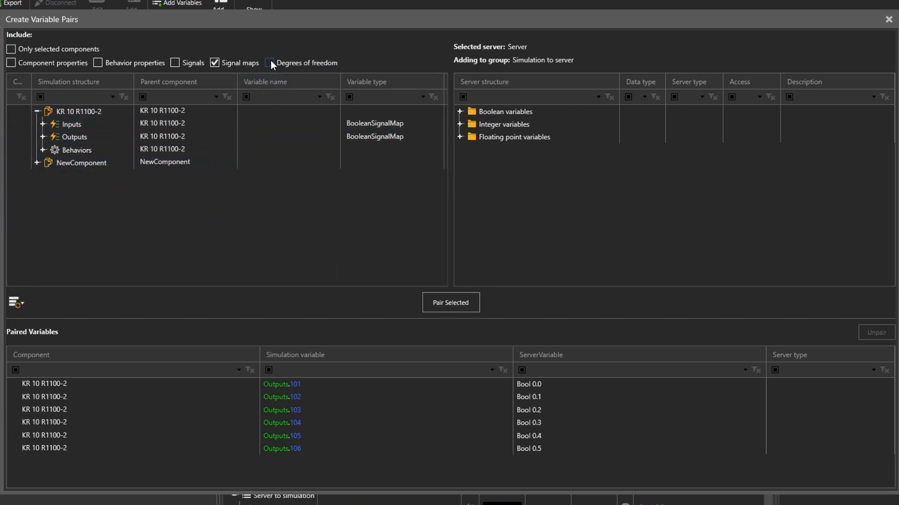
pyautogui.click(214, 63)
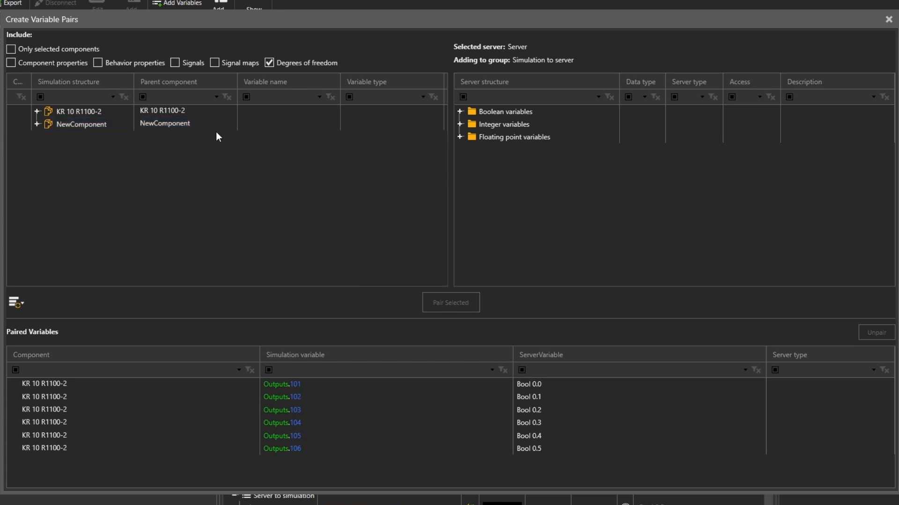
# Expand the robot's KRC5 controller and pair axis A1's VALUE with the floating point variable Real 4.
pyautogui.click(37, 112)
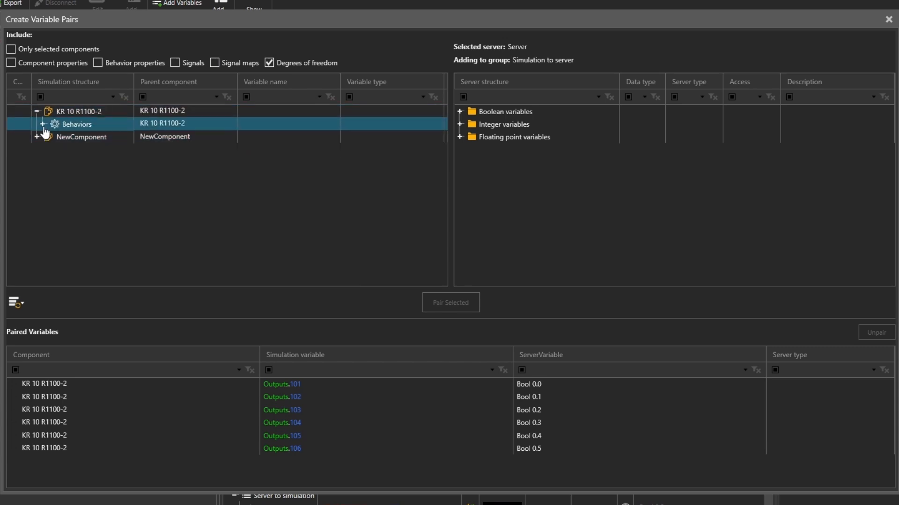
pyautogui.click(43, 124)
pyautogui.click(49, 137)
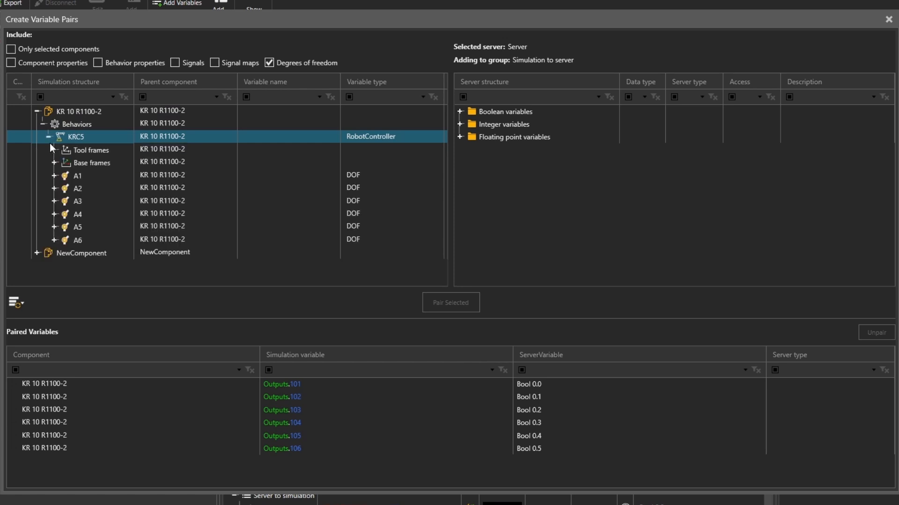
pyautogui.click(55, 177)
pyautogui.click(98, 229)
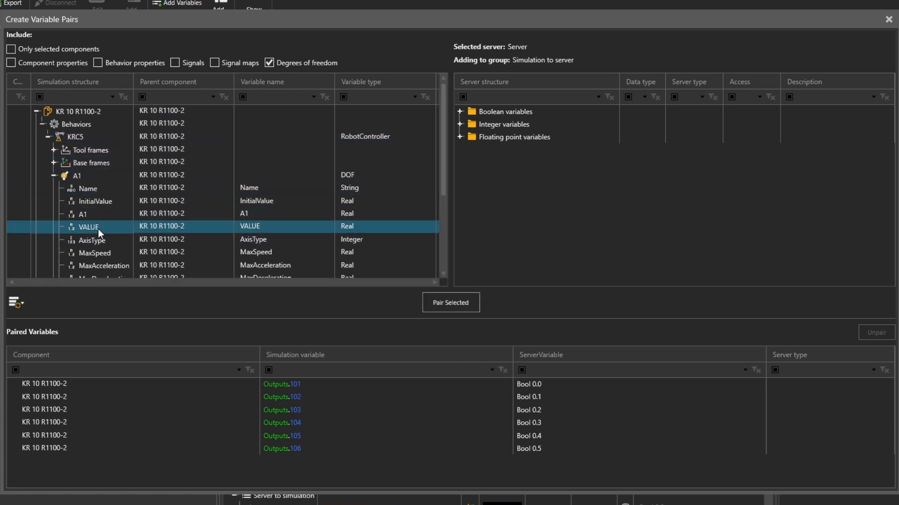
pyautogui.click(461, 137)
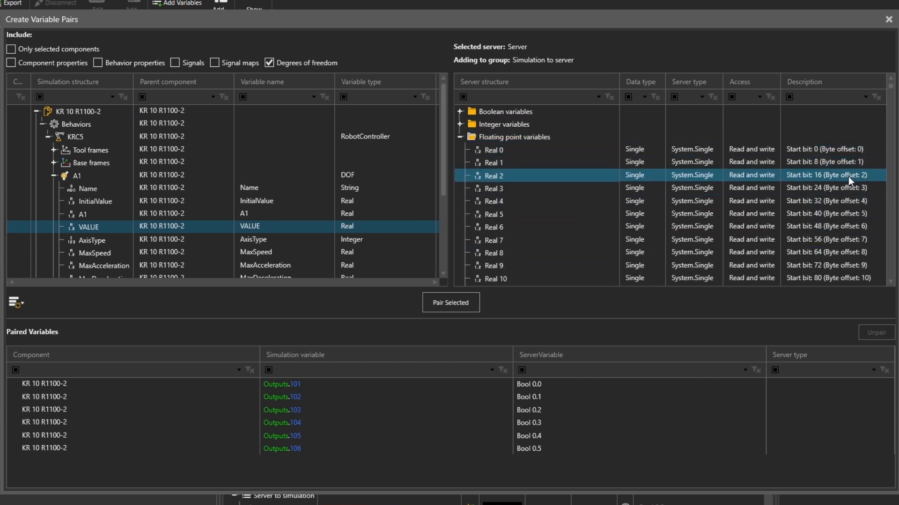
pyautogui.click(519, 201)
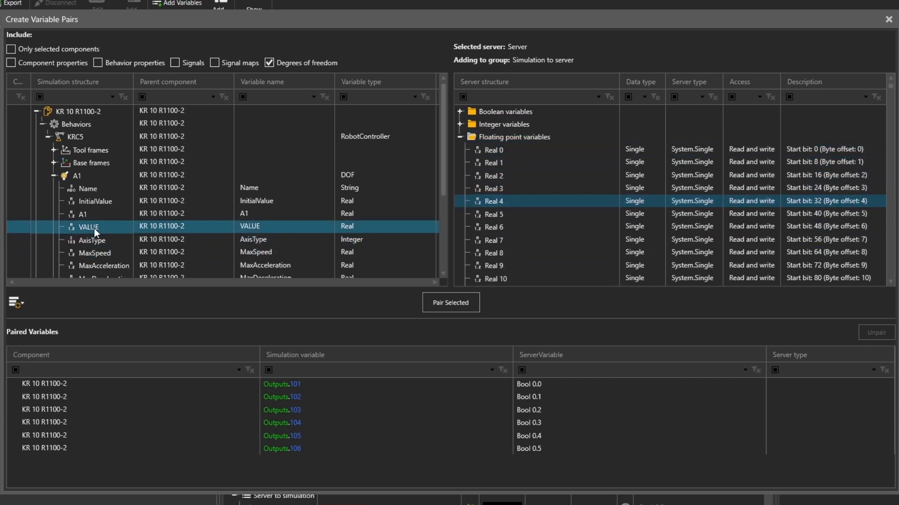
pyautogui.click(450, 303)
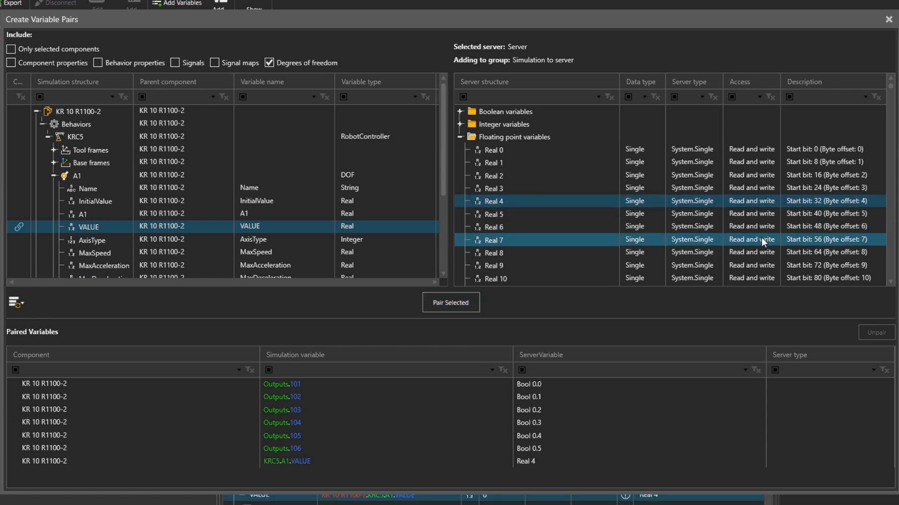
# Pair axis A2's VALUE with server variable Real 8, collapsing A1 first.
pyautogui.click(561, 253)
pyautogui.click(53, 175)
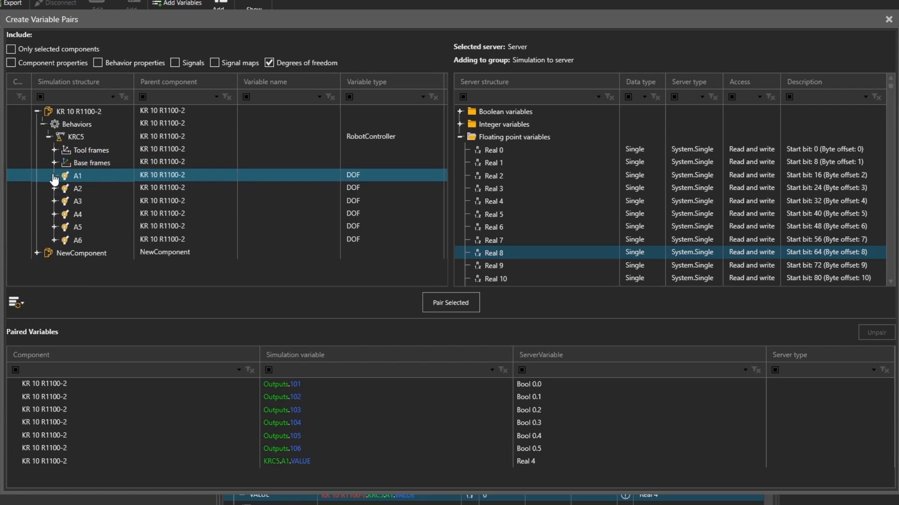
pyautogui.click(53, 188)
pyautogui.click(80, 201)
pyautogui.scroll(-2, 80, 206)
pyautogui.click(94, 163)
pyautogui.click(451, 302)
# Pair axis A3's VALUE with server variable Real 12, collapsing A2 first.
pyautogui.click(55, 112)
pyautogui.click(54, 112)
pyautogui.click(54, 201)
pyautogui.click(88, 253)
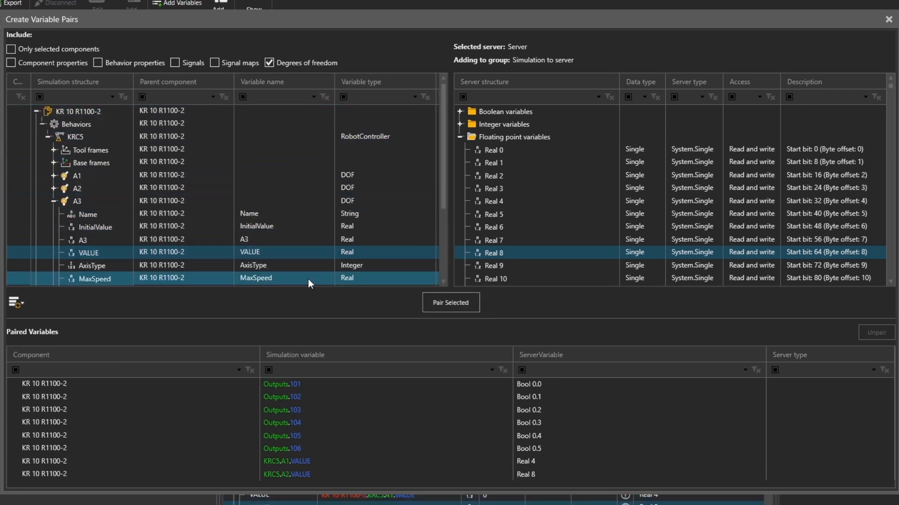
pyautogui.scroll(-2, 518, 229)
pyautogui.click(518, 228)
pyautogui.click(451, 309)
# Pair axis A4's VALUE with server variable Real 16, collapsing A3 first.
pyautogui.click(54, 201)
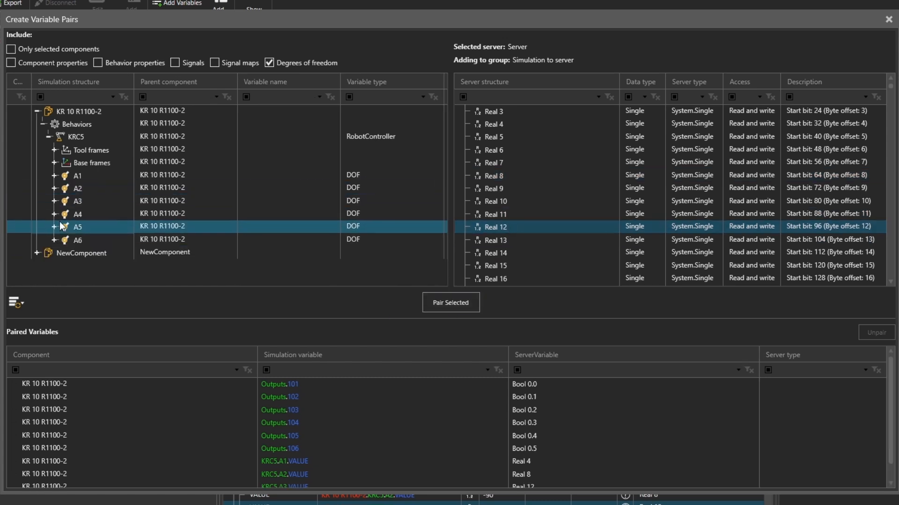
pyautogui.click(54, 214)
pyautogui.scroll(-2, 92, 213)
pyautogui.click(89, 188)
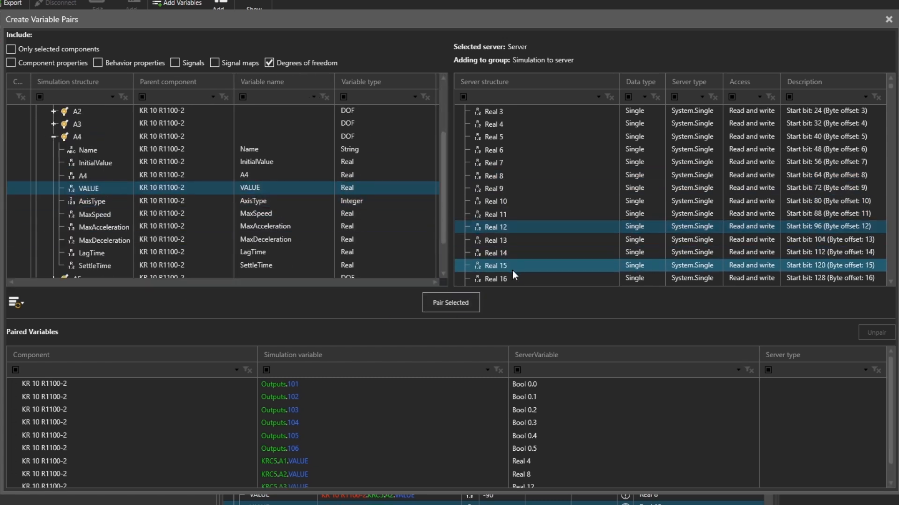
pyautogui.click(496, 279)
pyautogui.click(451, 304)
# Pair axis A5's VALUE with server variable Real 20, collapsing A4 first.
pyautogui.click(53, 137)
pyautogui.click(54, 227)
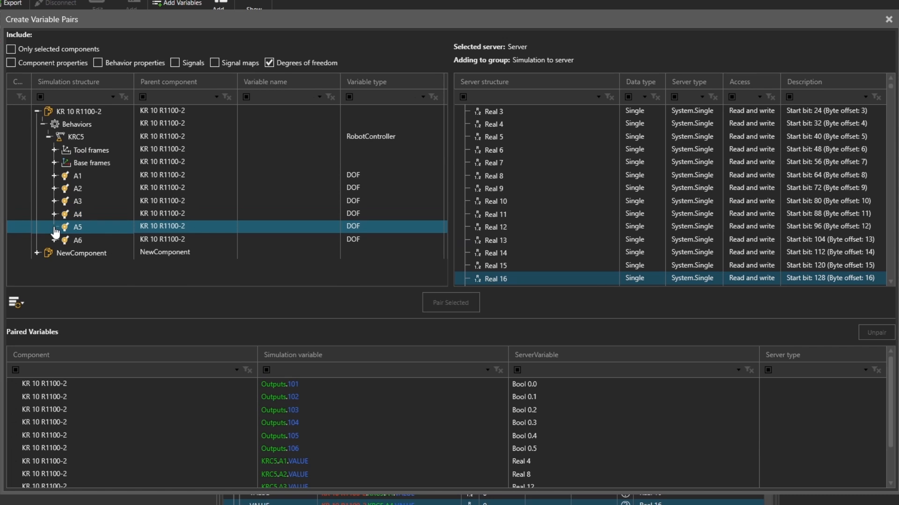
pyautogui.scroll(-2, 84, 219)
pyautogui.click(89, 201)
pyautogui.scroll(-2, 515, 201)
pyautogui.click(496, 252)
pyautogui.click(451, 303)
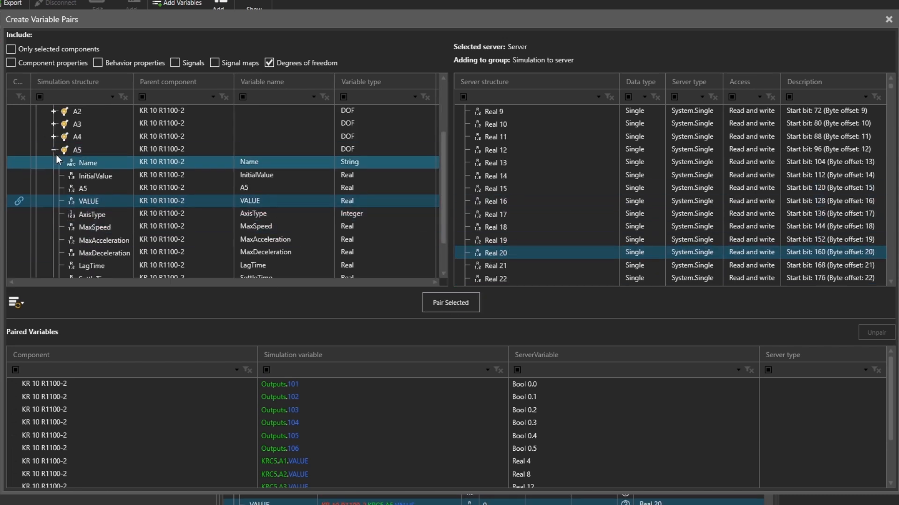
# Pair axis A6's VALUE with server variable Real 24 and close the variable pairing dialog.
pyautogui.click(54, 150)
pyautogui.click(54, 239)
pyautogui.scroll(-2, 83, 219)
pyautogui.click(89, 253)
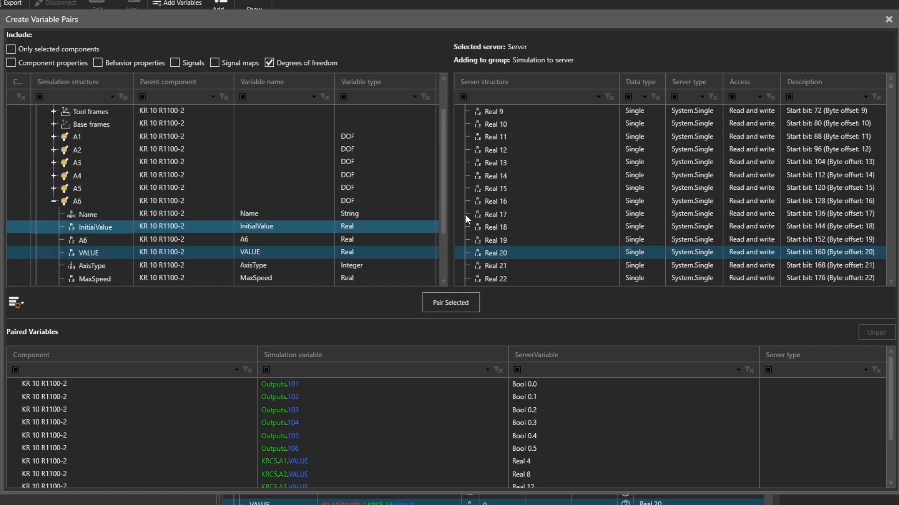
pyautogui.scroll(-2, 468, 214)
pyautogui.click(504, 227)
pyautogui.click(451, 303)
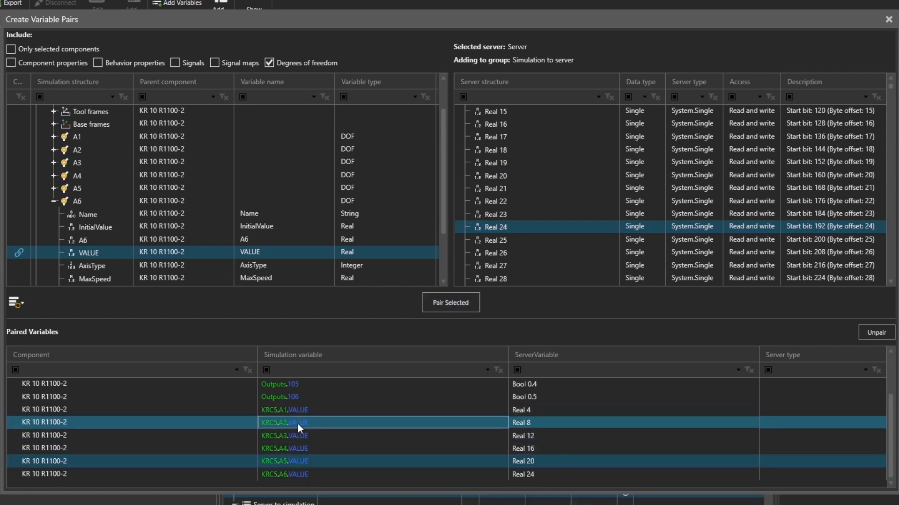
pyautogui.click(889, 19)
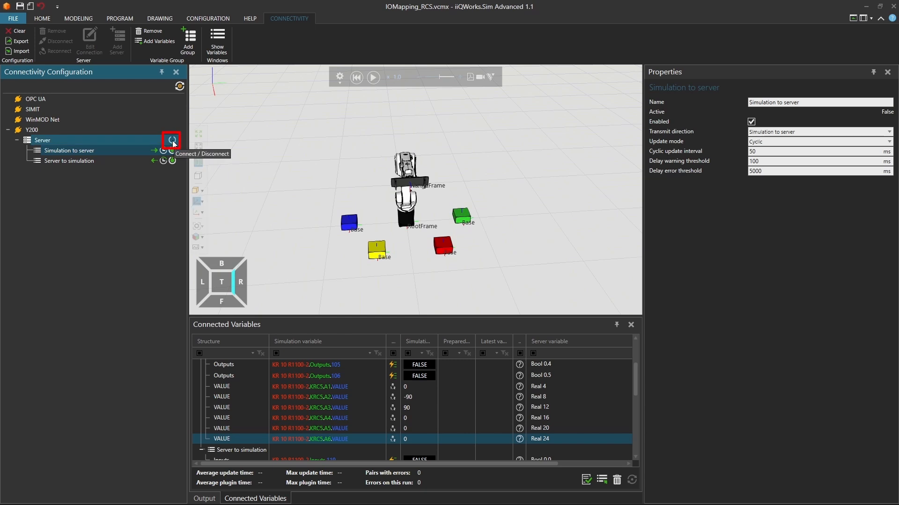
# Connect the Y200 server, and in WinMOD start the project without opening the Simulation 1 file.
pyautogui.click(173, 143)
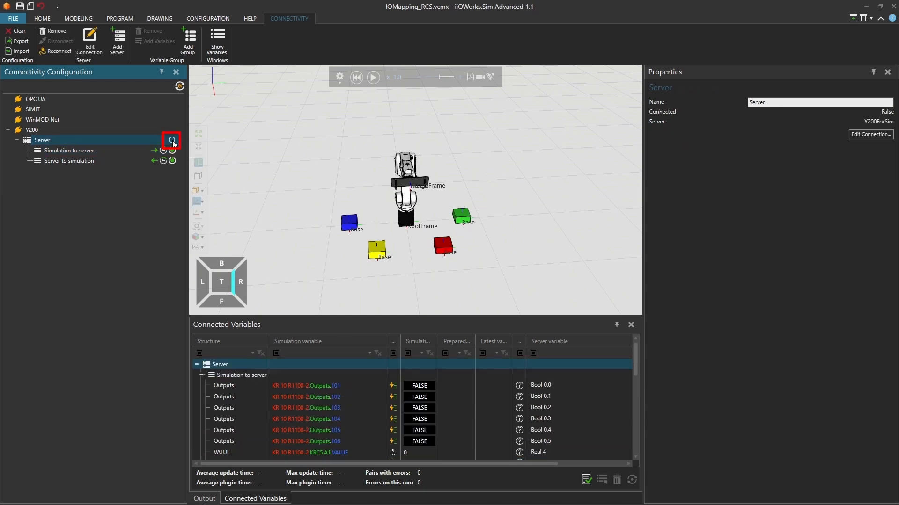
pyautogui.click(173, 142)
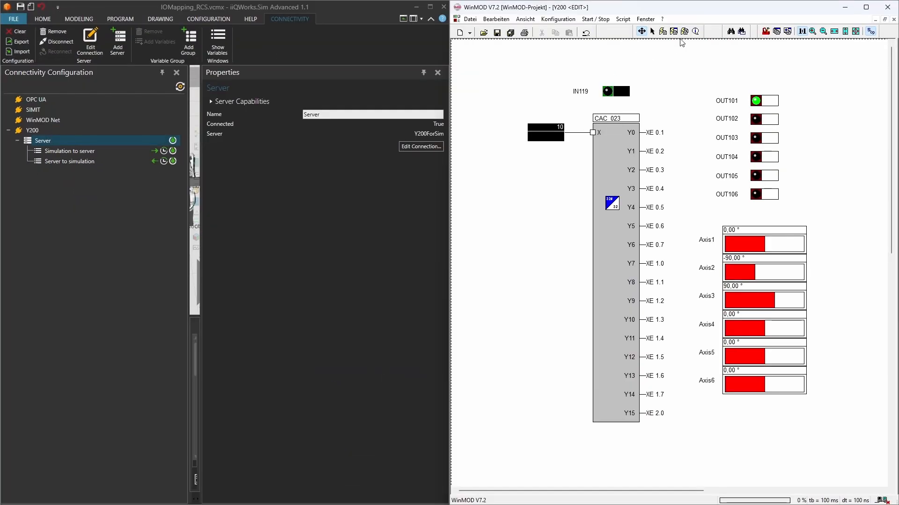
pyautogui.click(674, 32)
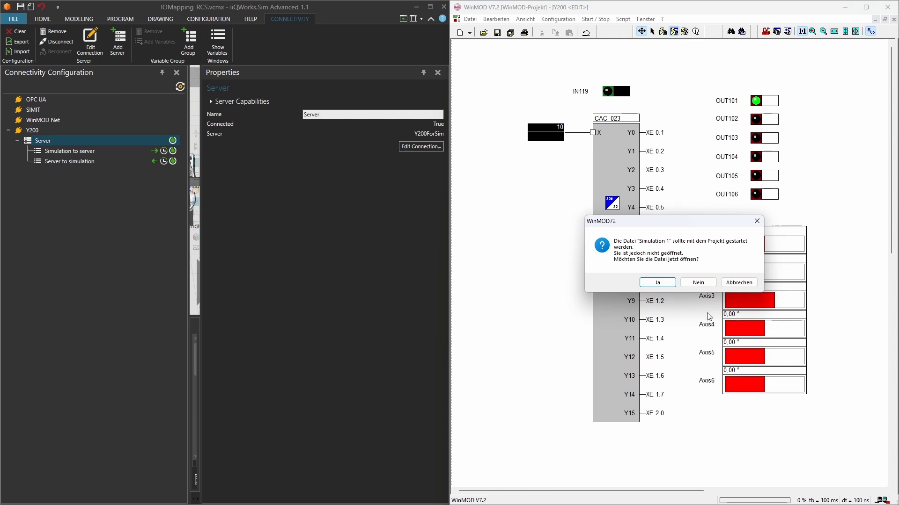
pyautogui.click(698, 283)
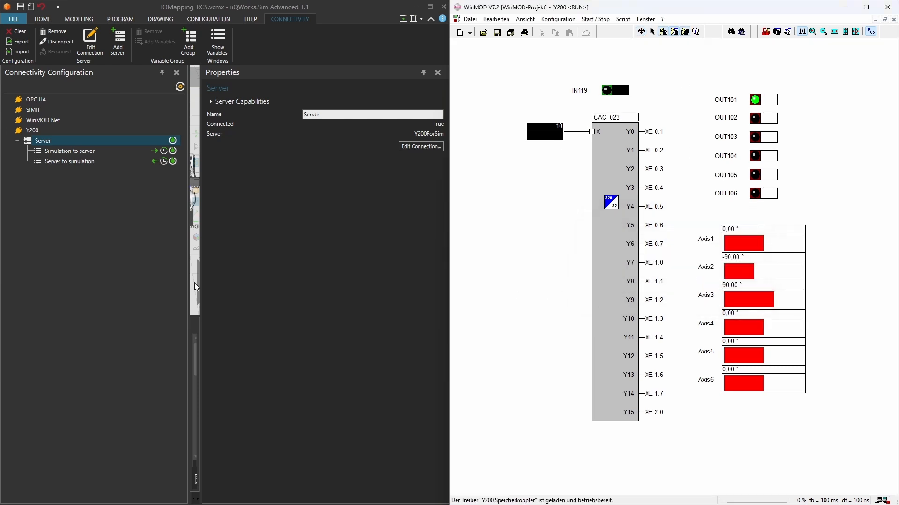
# Uncover the 3D view and start the robot simulation in iiQWorks.Sim, and switch on IN119 in WinMOD.
pyautogui.click(423, 72)
pyautogui.scroll(-1, 360, 217)
pyautogui.scroll(2, 365, 223)
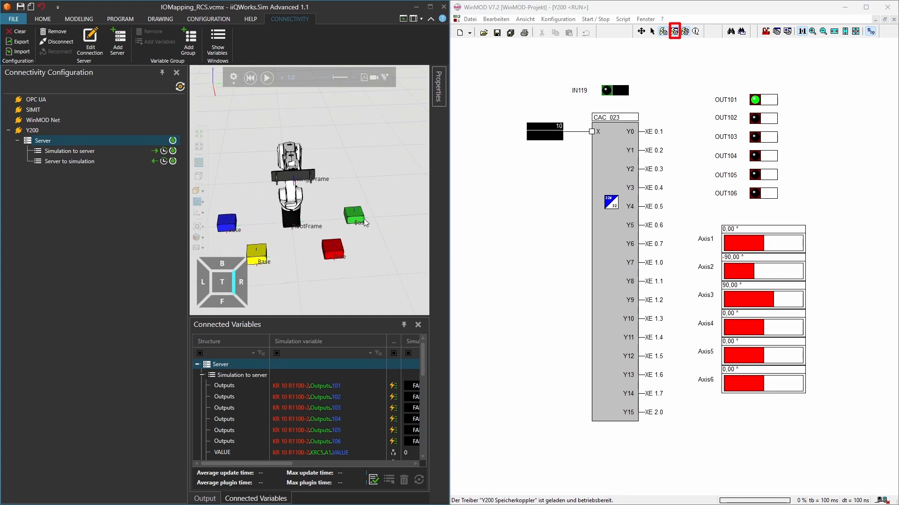
pyautogui.click(267, 78)
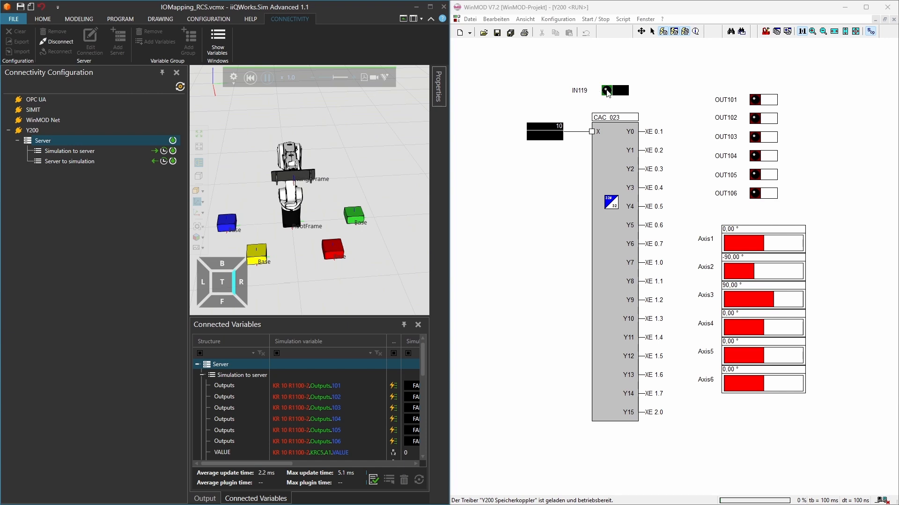
pyautogui.click(607, 90)
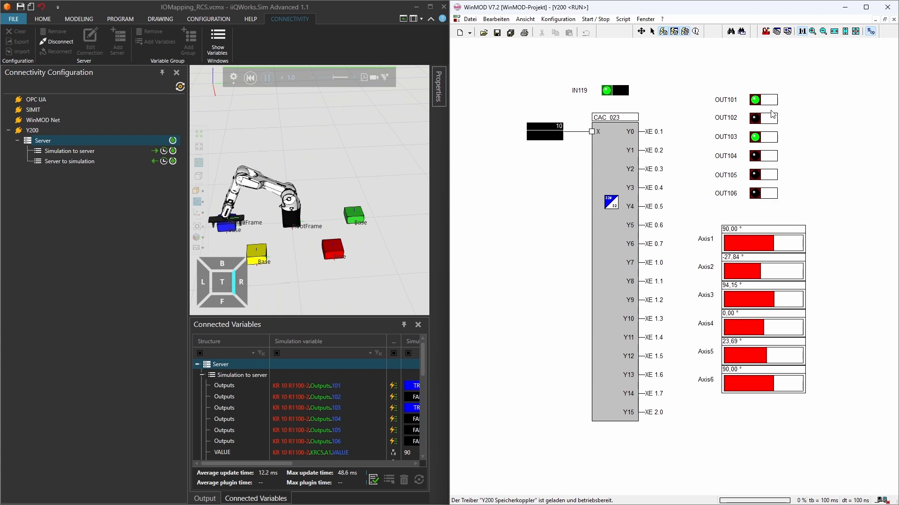
# Set the X value of block CAC_023 to 20 and retrigger IN119, leaving it switched off.
pyautogui.click(552, 126)
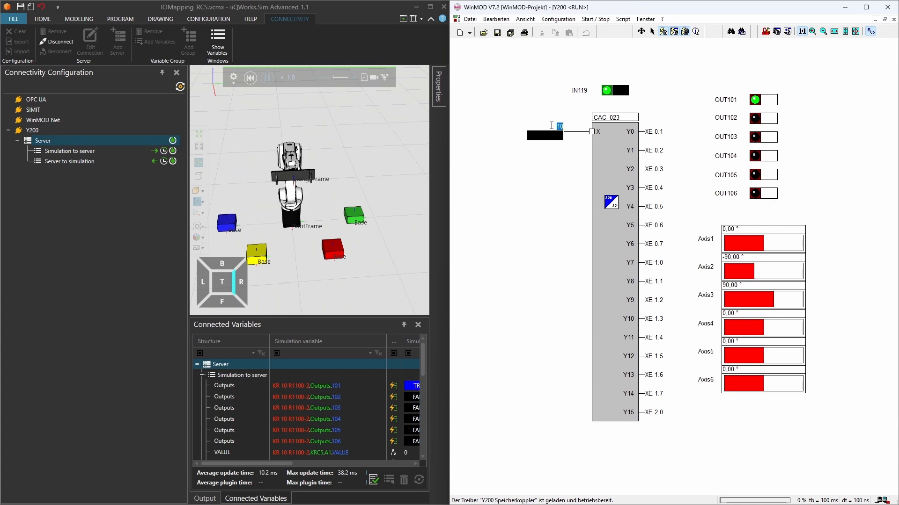
pyautogui.press('Return')
pyautogui.click(608, 91)
pyautogui.click(607, 91)
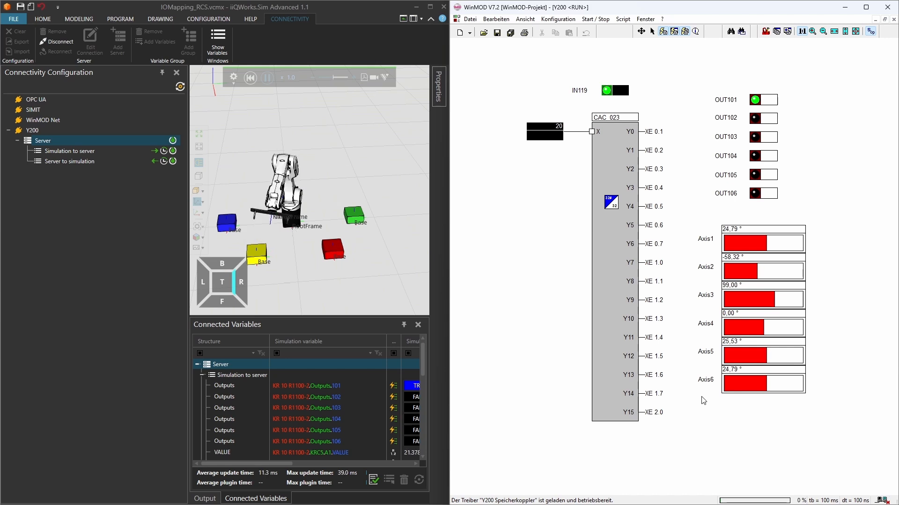
pyautogui.click(607, 91)
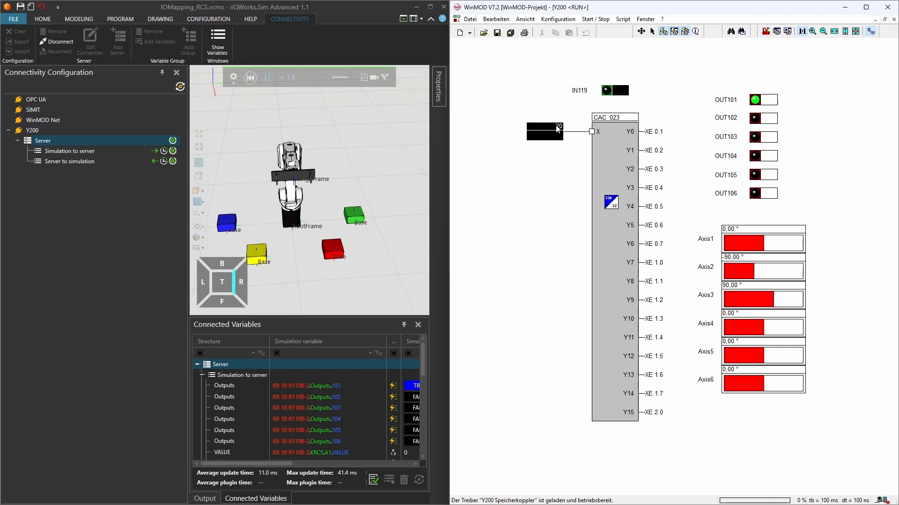
# Set the X value of block CAC_023 to 30, and switch IN119 on and off again.
pyautogui.write('30')
pyautogui.press('Return')
pyautogui.click(609, 91)
pyautogui.click(609, 94)
# Enter another X value for block CAC_023 and switch on IN119.
pyautogui.click(558, 127)
pyautogui.press('Return')
pyautogui.click(606, 92)
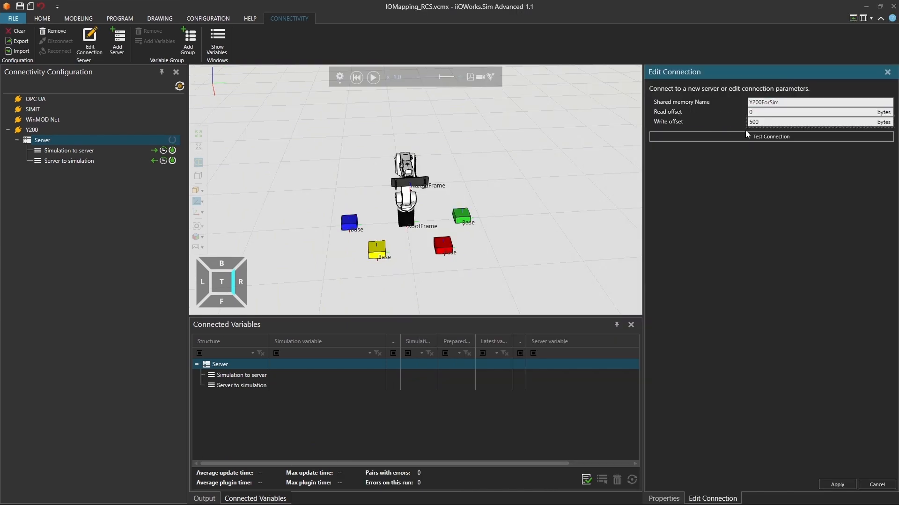
# In iiQWorks.Sim, test the connection to shared memory Y200ForSim and apply the connection settings.
pyautogui.click(749, 136)
pyautogui.click(525, 276)
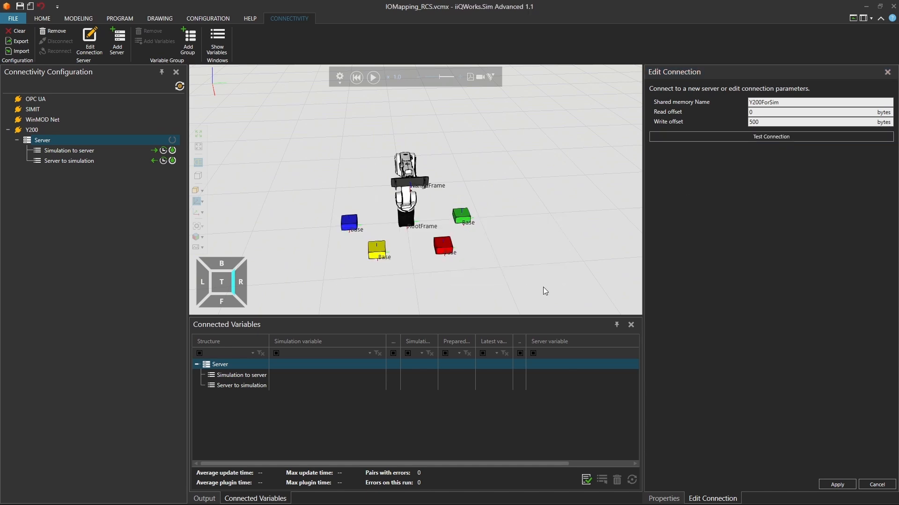
pyautogui.click(837, 484)
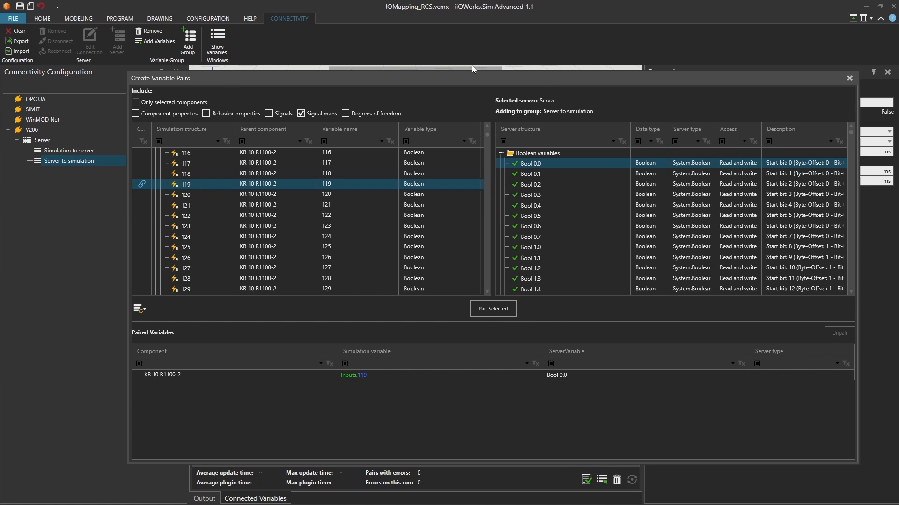
pyautogui.moveTo(468, 77); pyautogui.dragTo(530, 71)
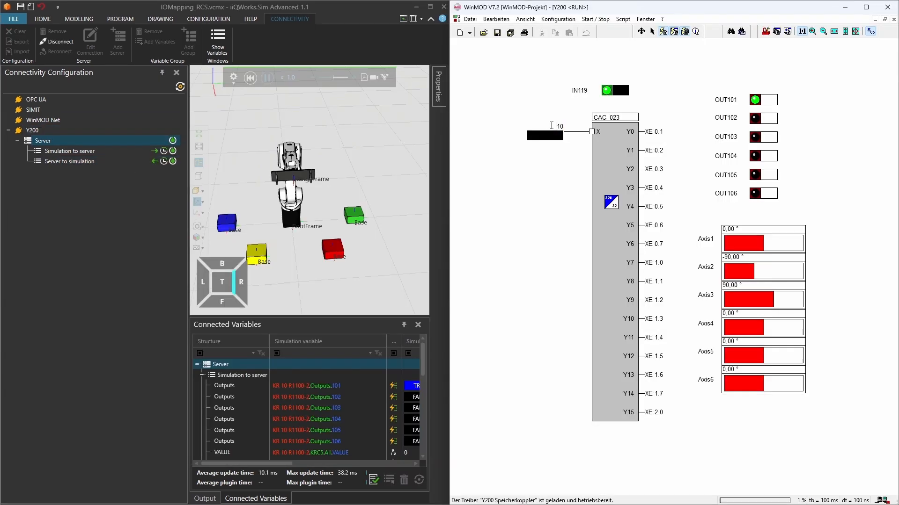
# In WinMOD, set the X value of block CAC_023 to 20 and switch on IN119.
pyautogui.doubleClick(552, 125)
pyautogui.write('20')
pyautogui.press('Return')
pyautogui.click(607, 90)
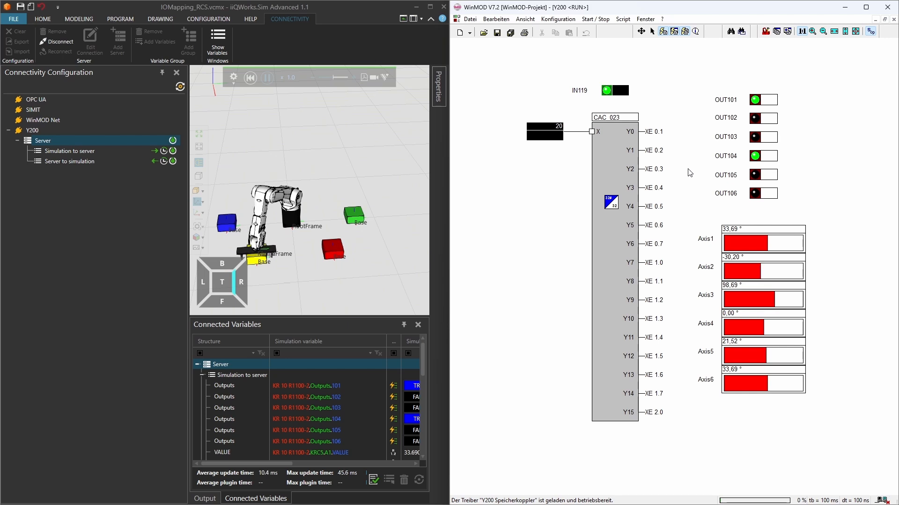